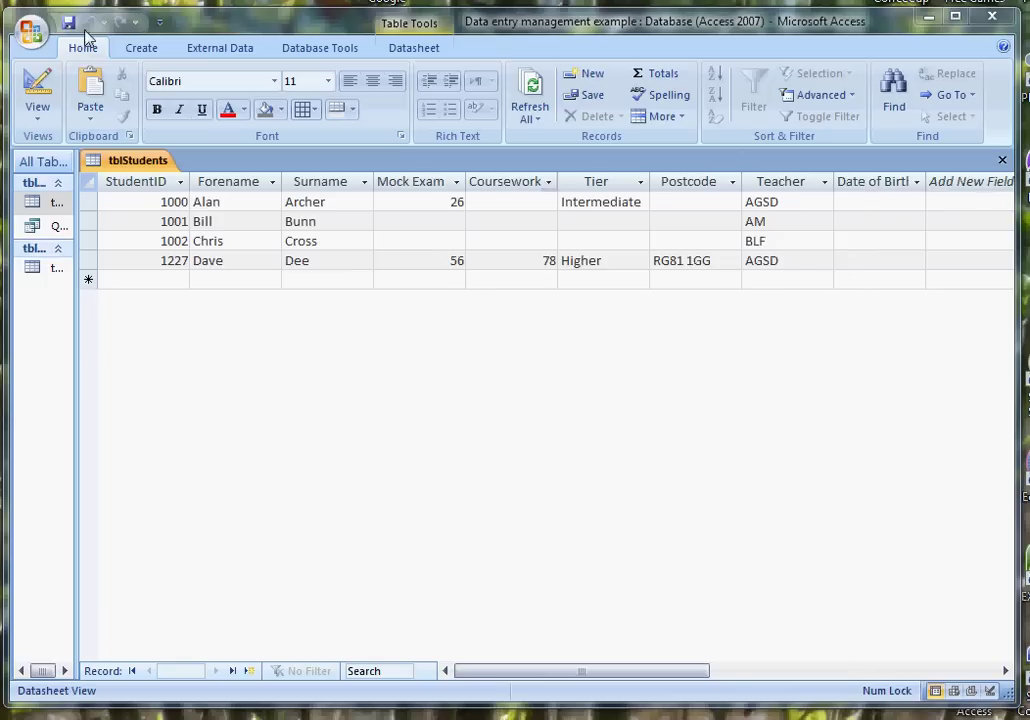
# - Build a single-record form from tblStudents and select its Date of Birth field
pyautogui.click(142, 50)
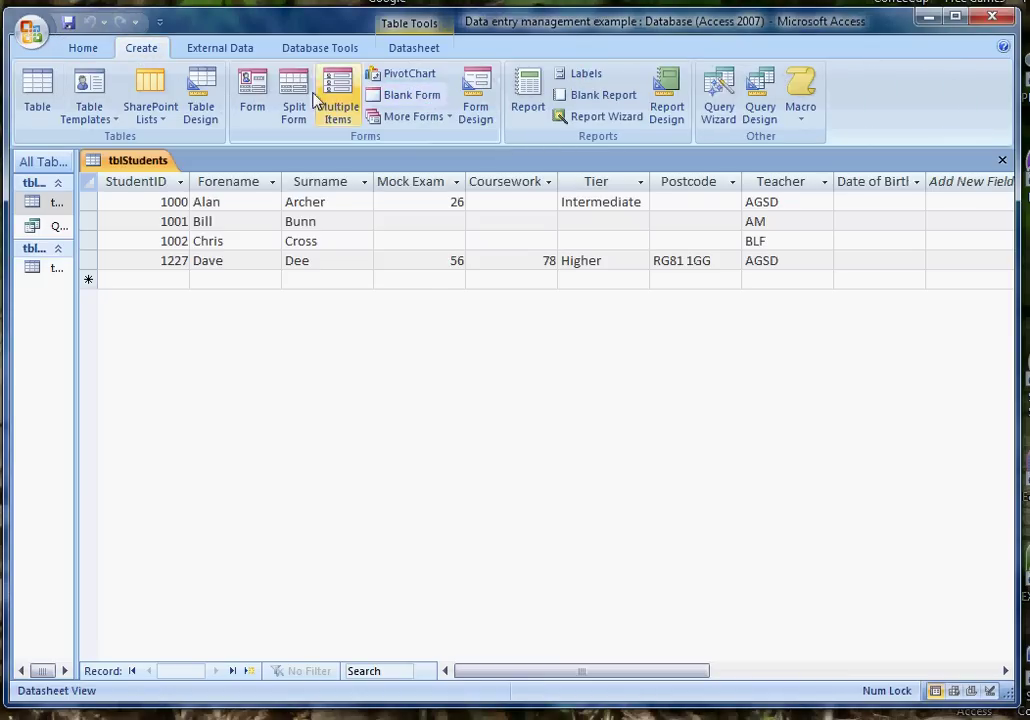
pyautogui.click(255, 104)
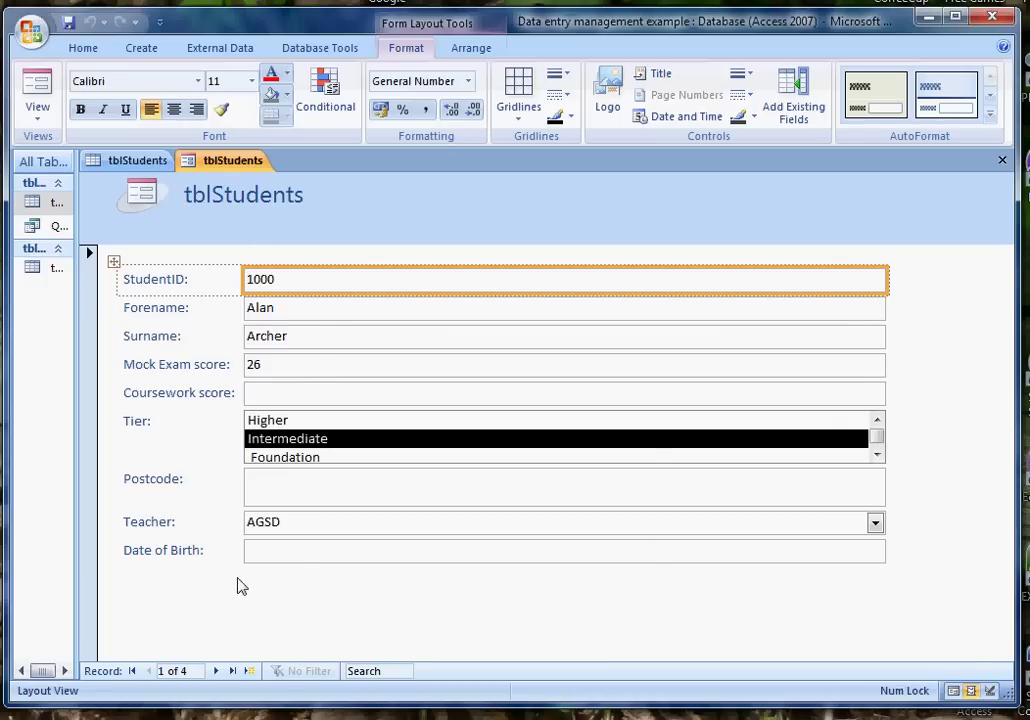
pyautogui.click(293, 555)
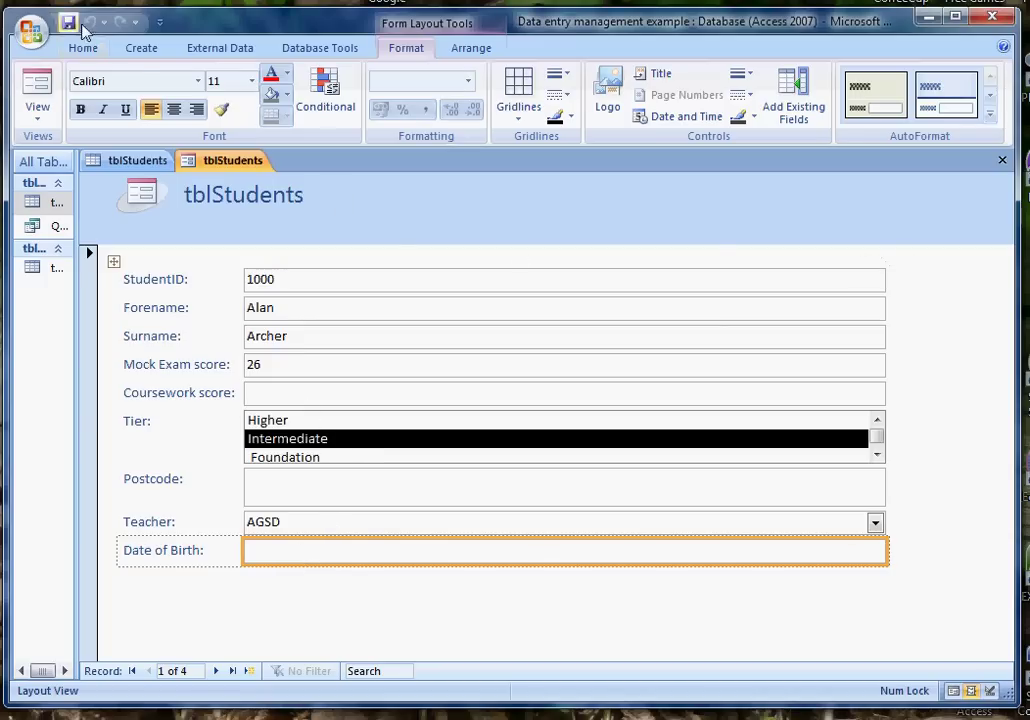
# - Switch the tblStudents form from Layout View to Design View
pyautogui.click(37, 113)
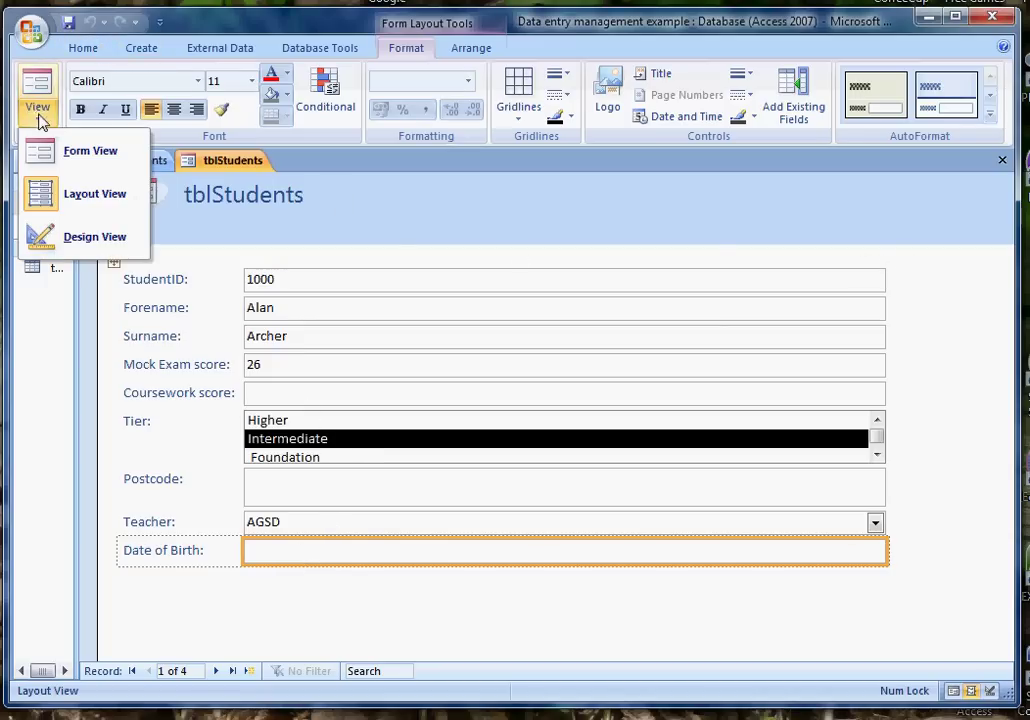
pyautogui.click(75, 238)
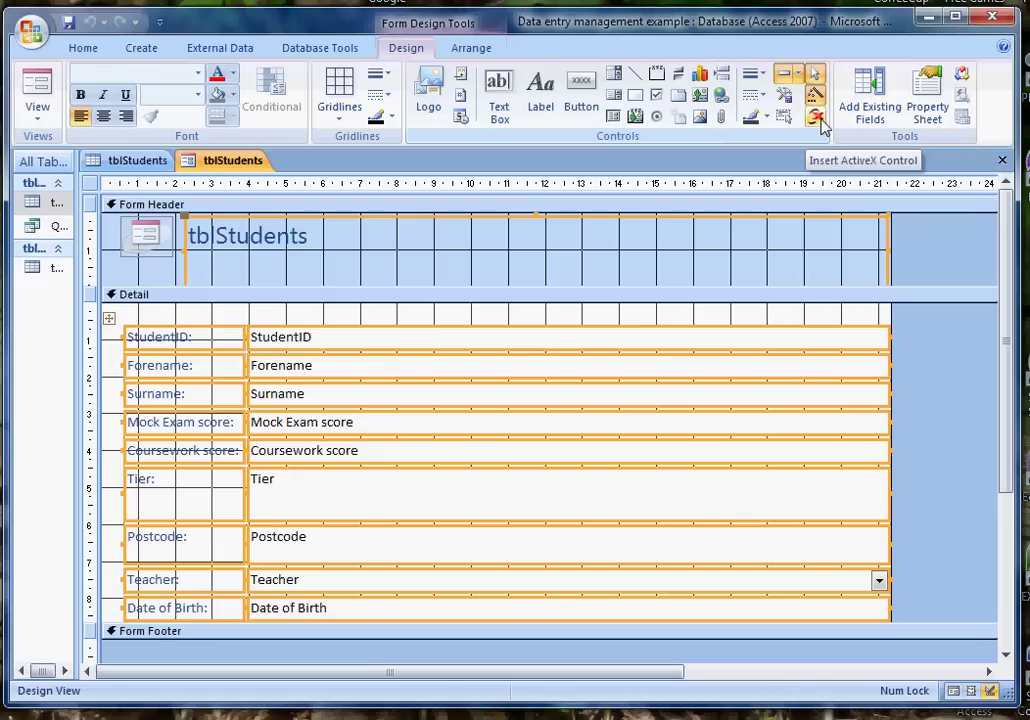
# - Insert a Calendar Control 12.0 ActiveX control below the Date of Birth field
pyautogui.click(818, 119)
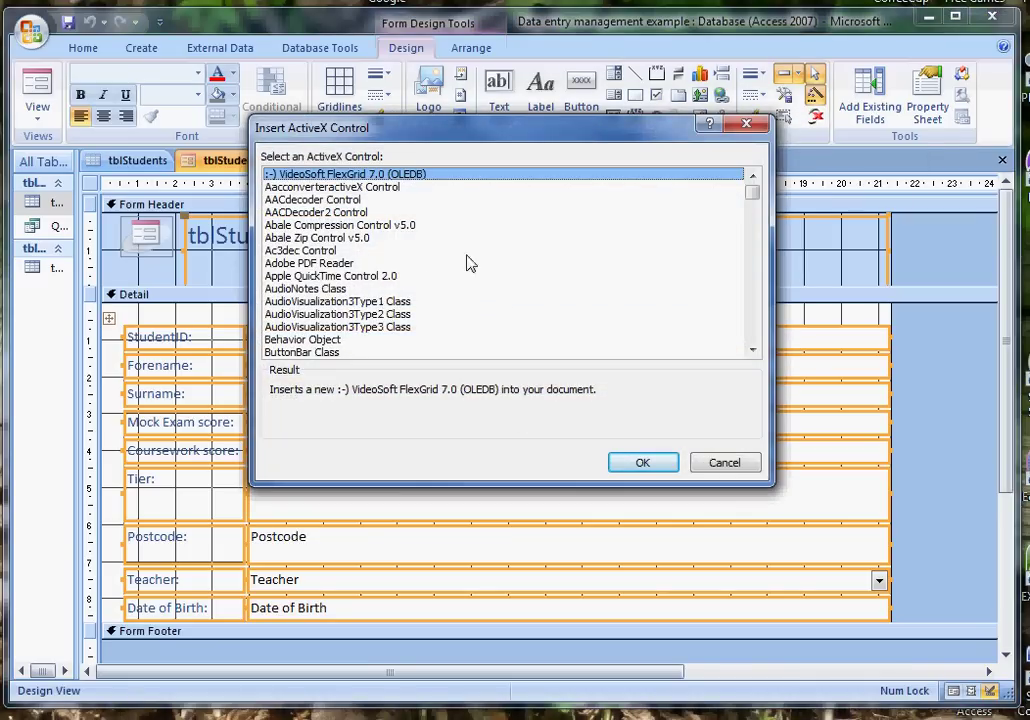
pyautogui.moveTo(757, 202); pyautogui.dragTo(755, 207)
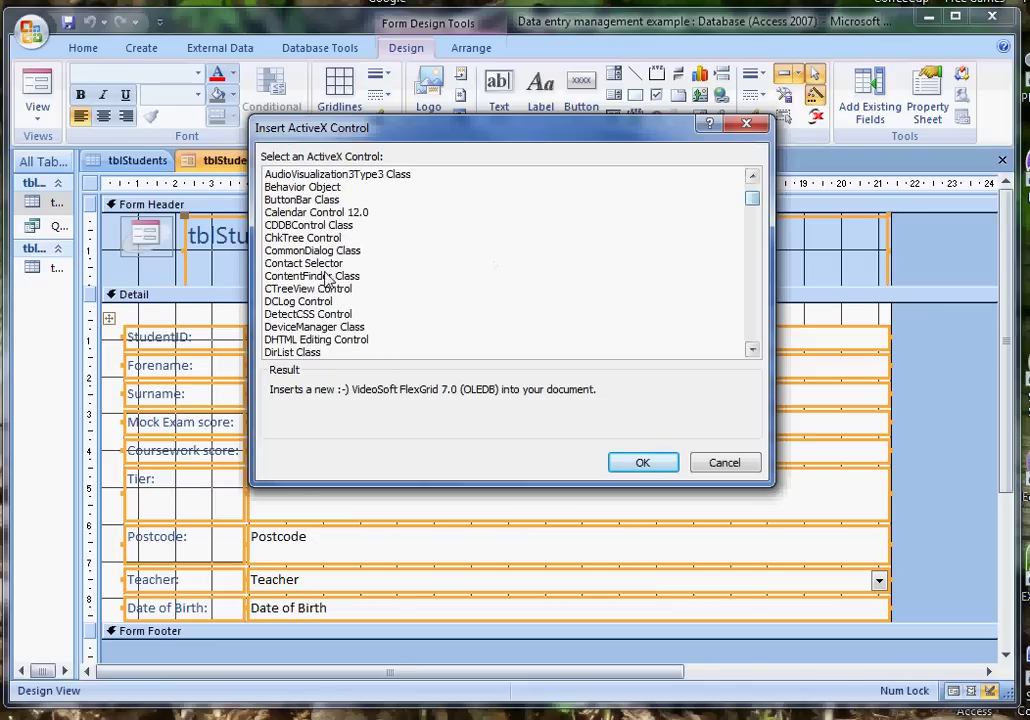
pyautogui.click(335, 212)
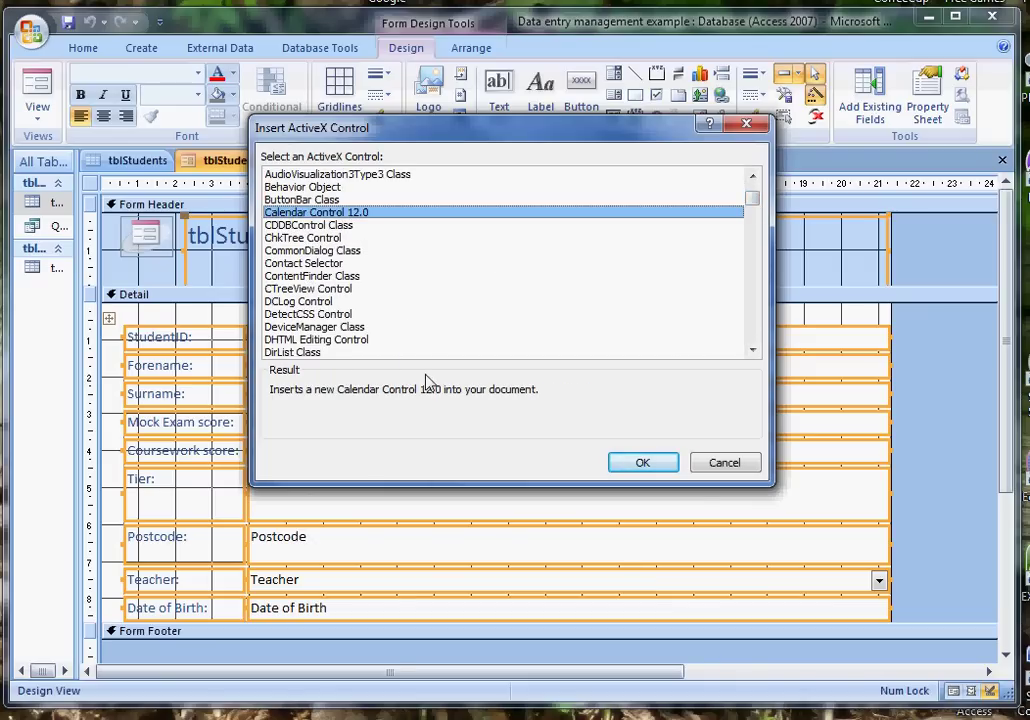
pyautogui.click(643, 465)
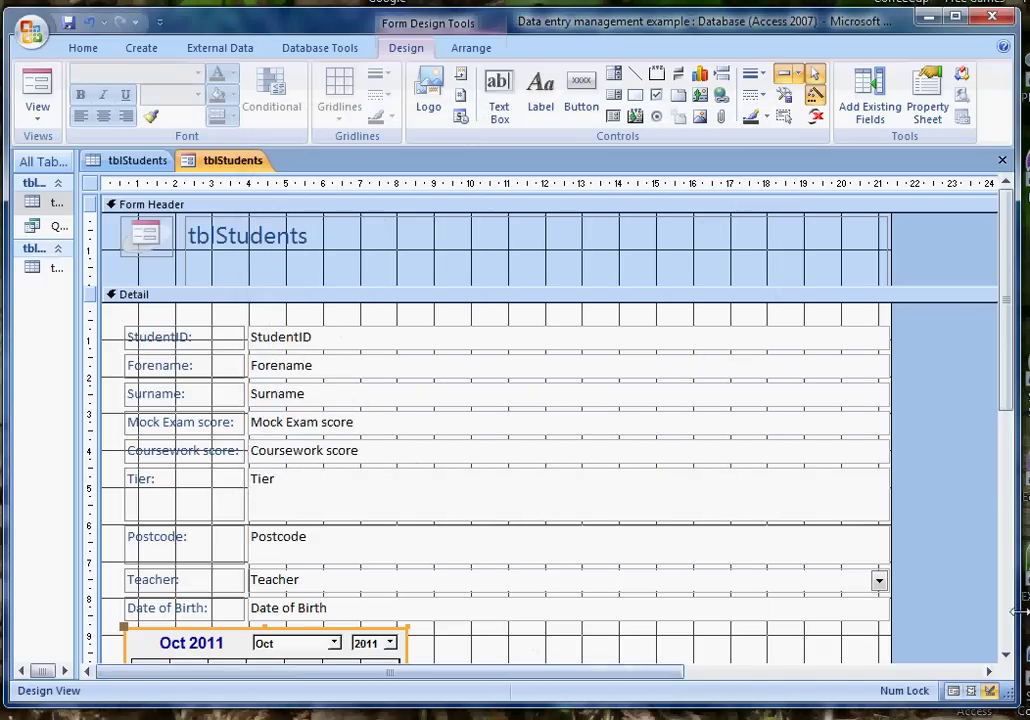
pyautogui.moveTo(1011, 350); pyautogui.dragTo(975, 501)
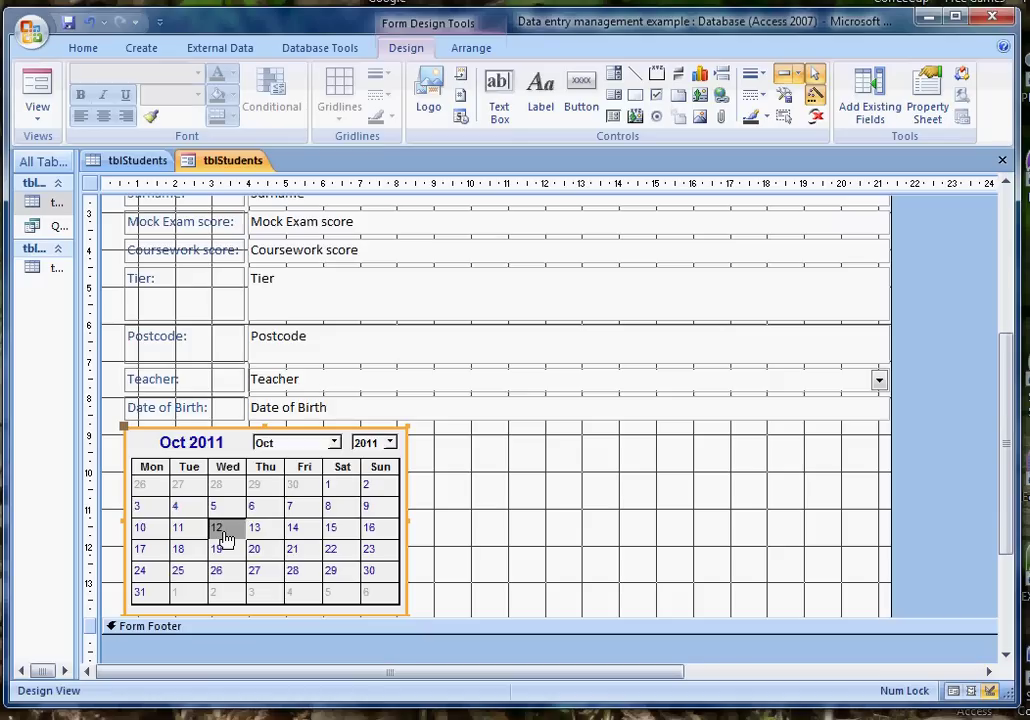
# - Preview the form in Form View with the Oct 2011 calendar under Date of Birth
pyautogui.click(40, 124)
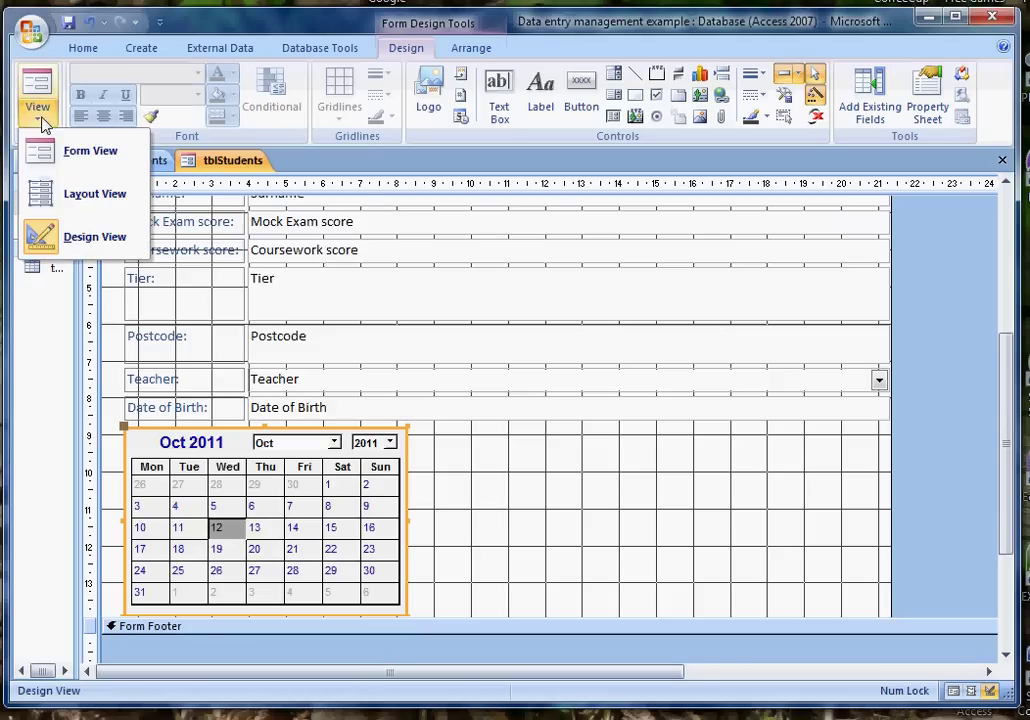
pyautogui.click(90, 152)
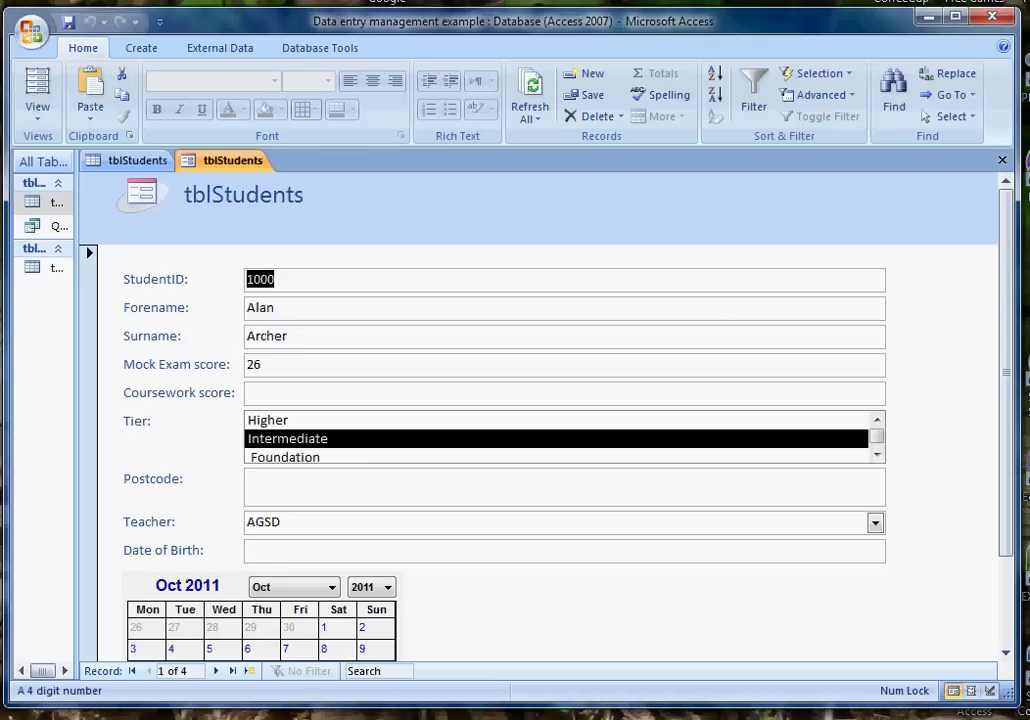
# - Back in Design View, set the calendar control's Control Source to Date of Birth
pyautogui.click(38, 113)
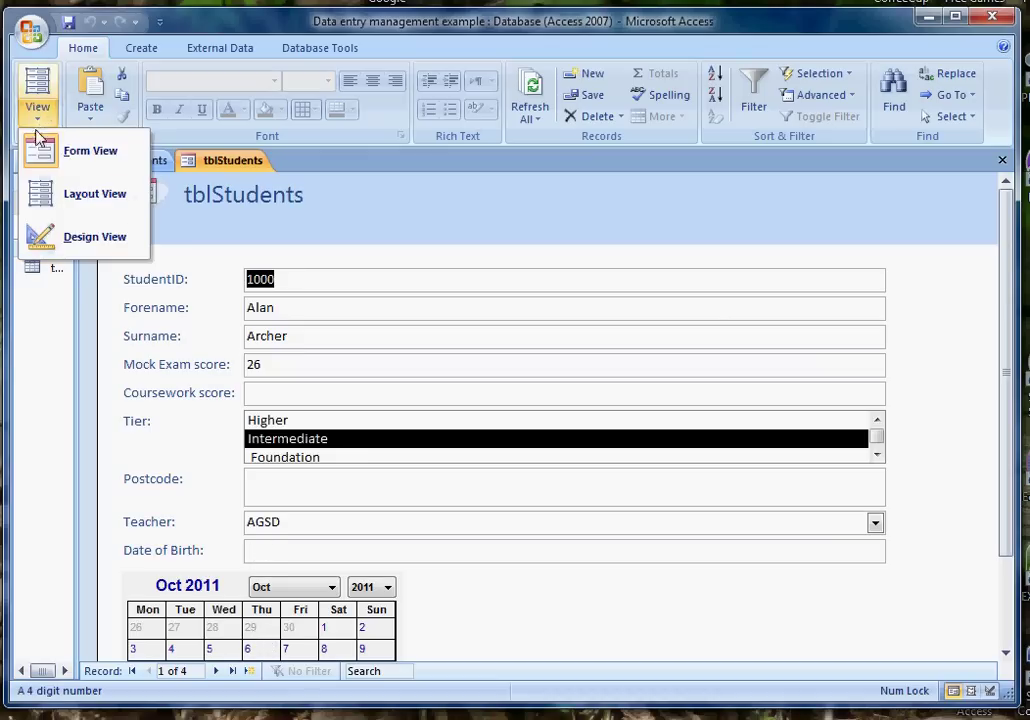
pyautogui.click(92, 252)
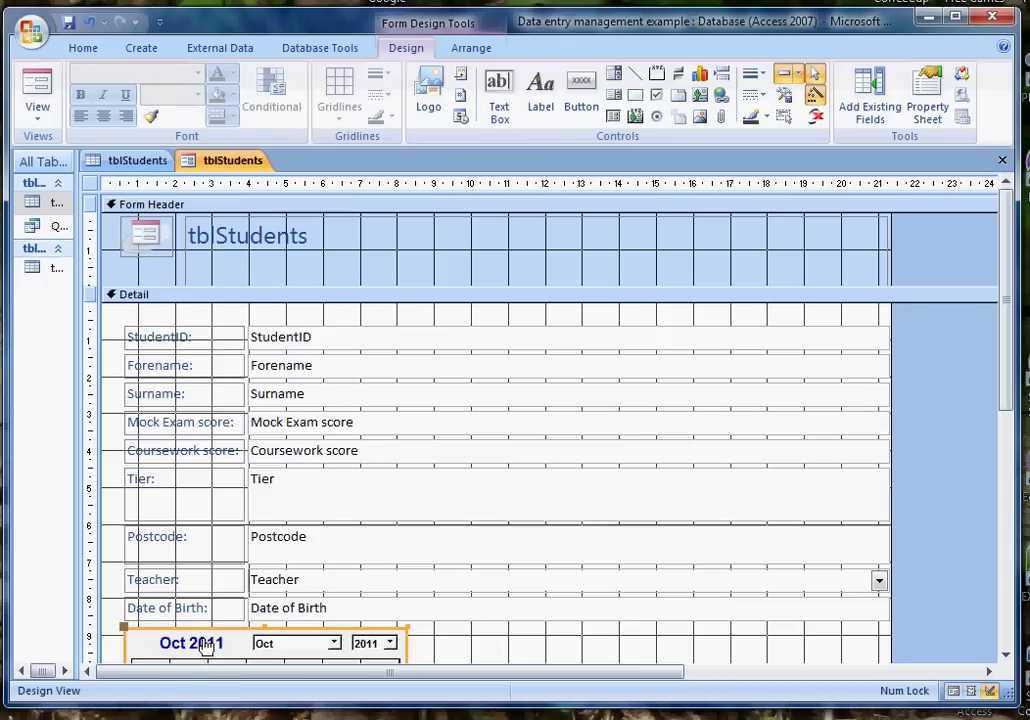
pyautogui.rightClick(205, 645)
pyautogui.click(240, 622)
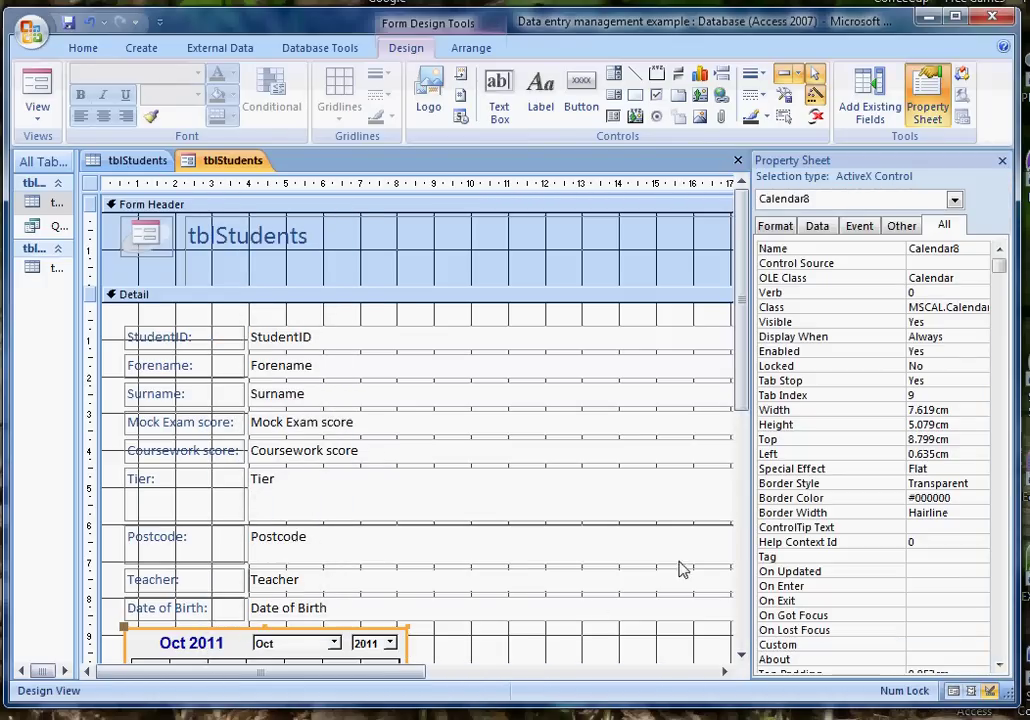
pyautogui.click(828, 228)
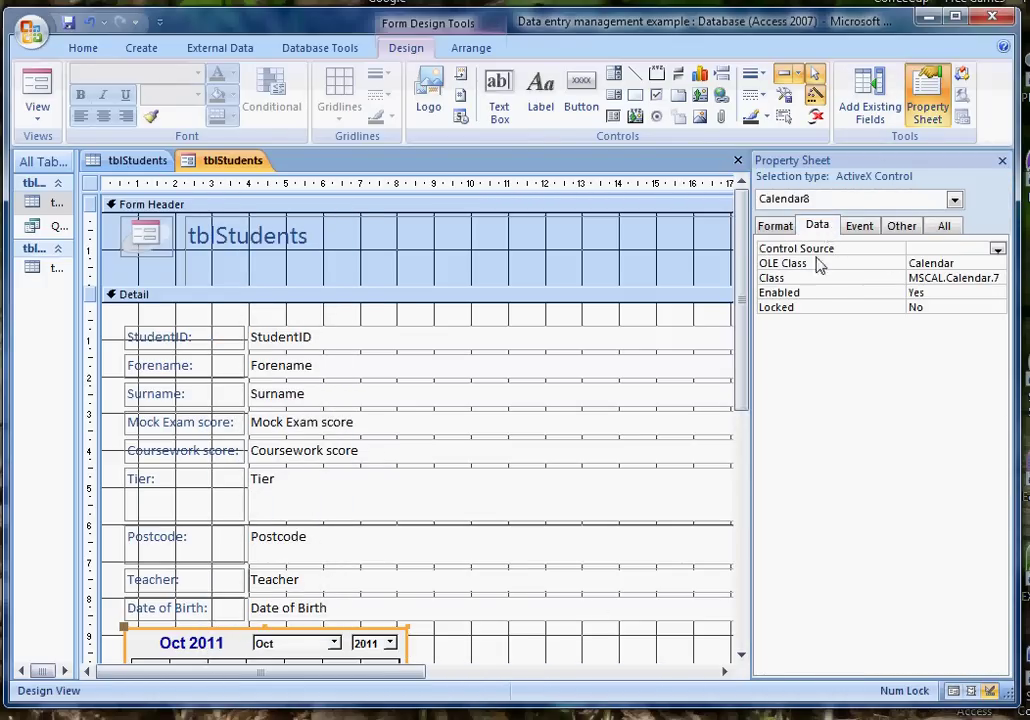
pyautogui.click(998, 250)
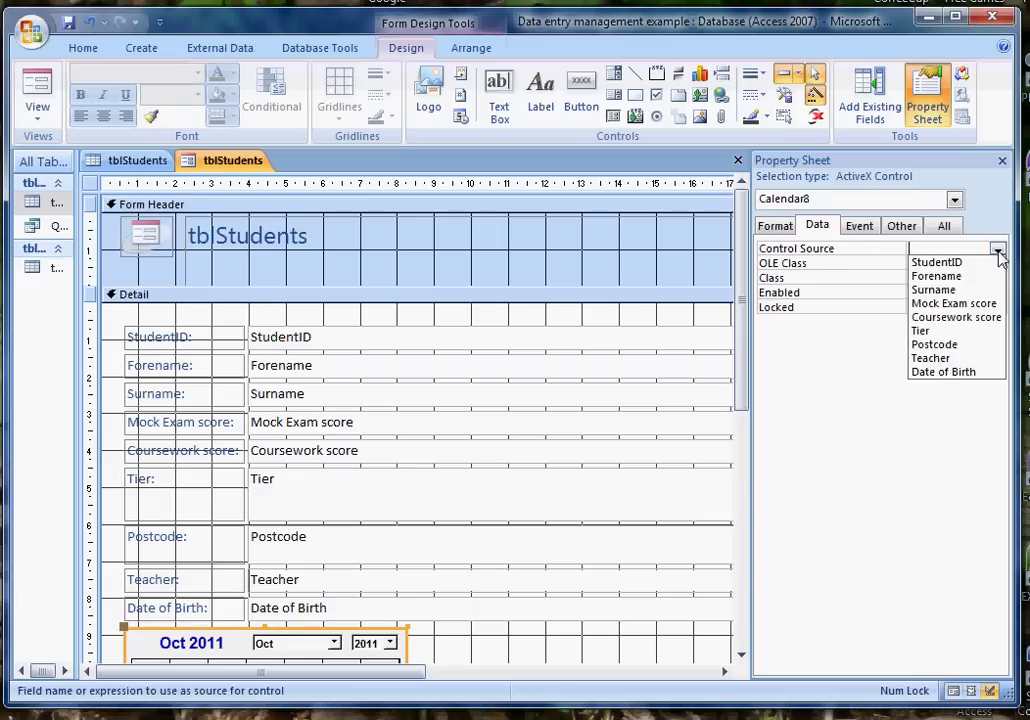
pyautogui.click(970, 373)
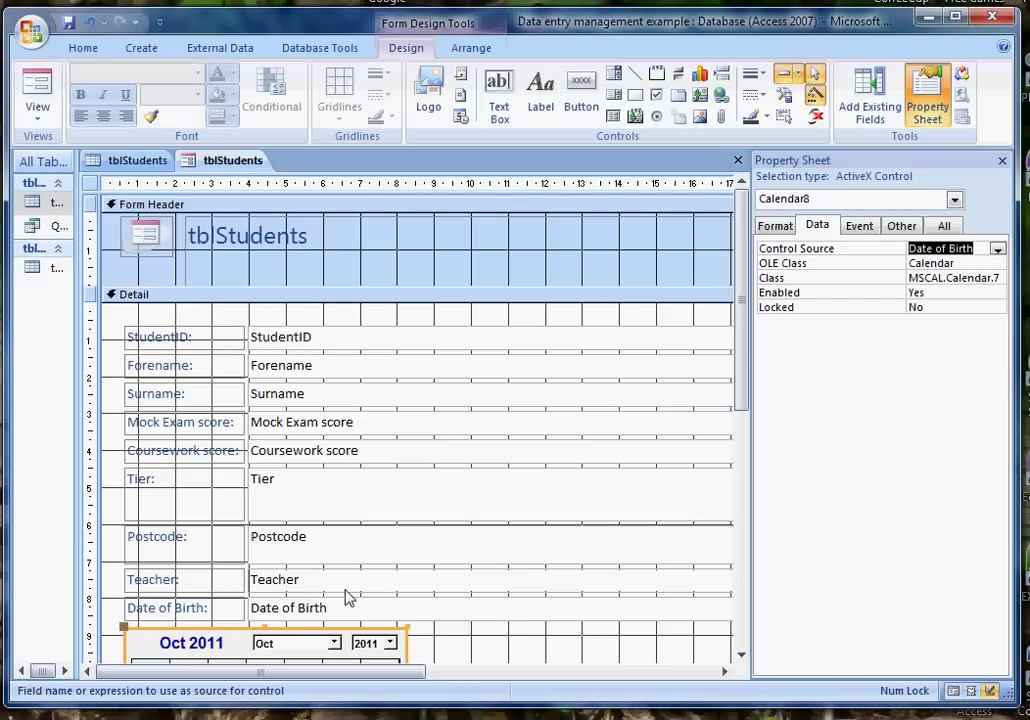
# - Switch to Form View and focus record 1's Date of Birth field
pyautogui.click(36, 85)
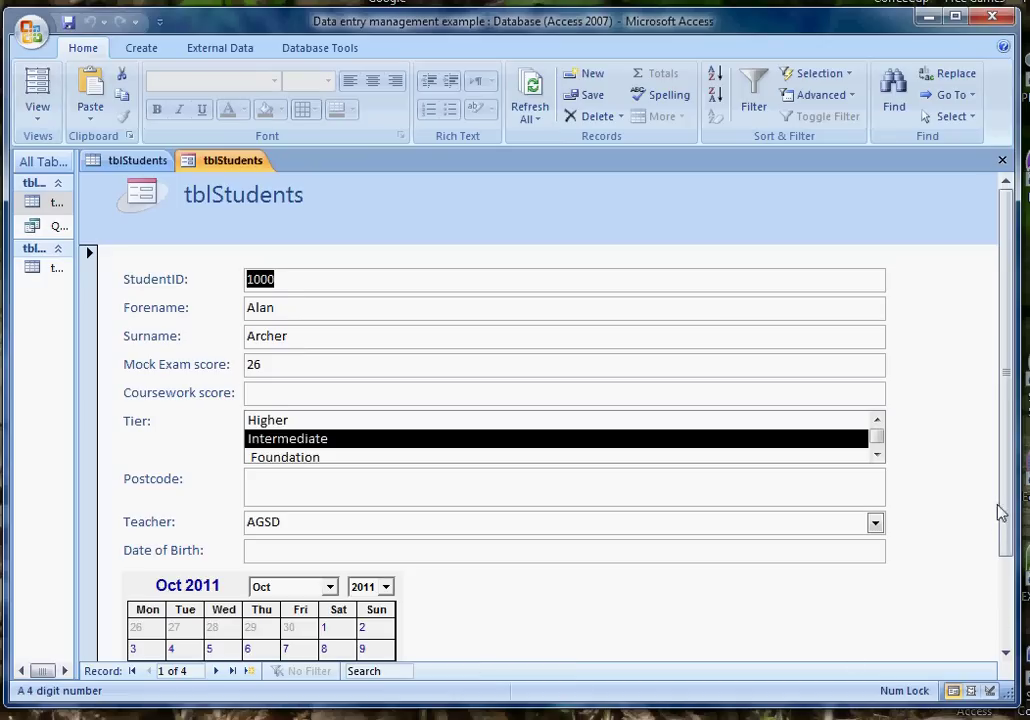
pyautogui.moveTo(998, 511); pyautogui.dragTo(995, 613)
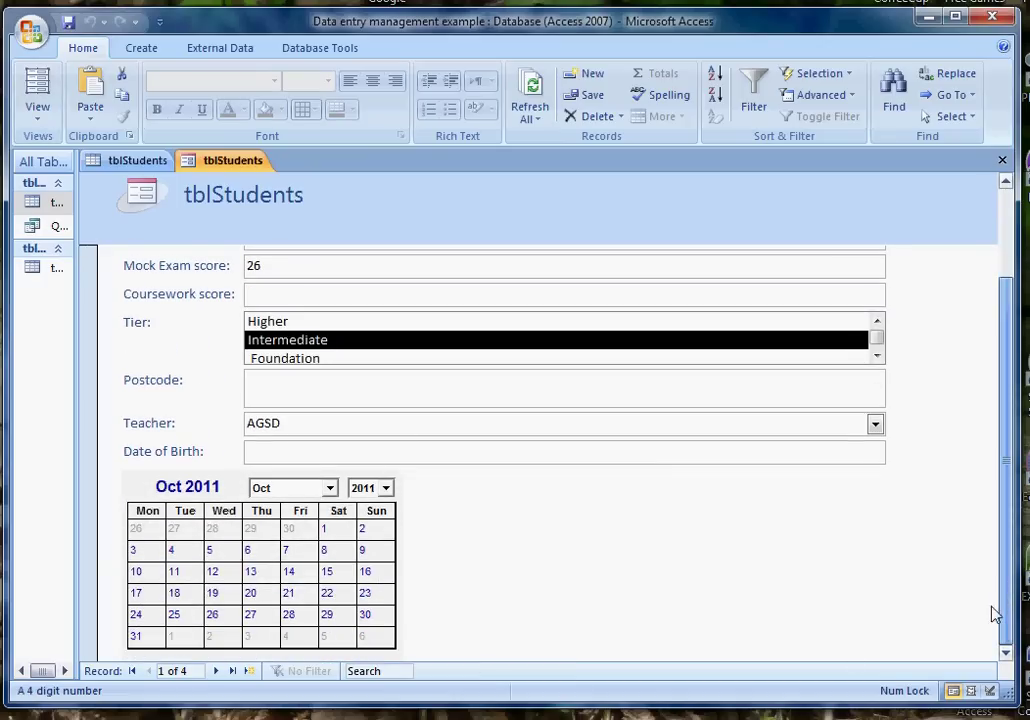
pyautogui.click(264, 452)
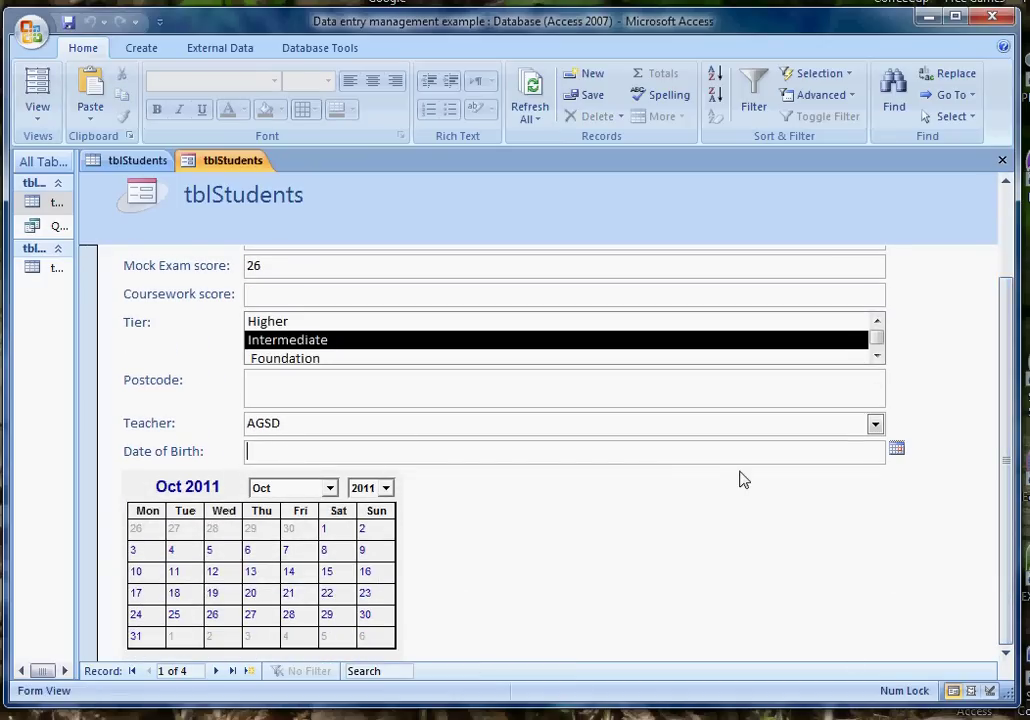
pyautogui.click(897, 451)
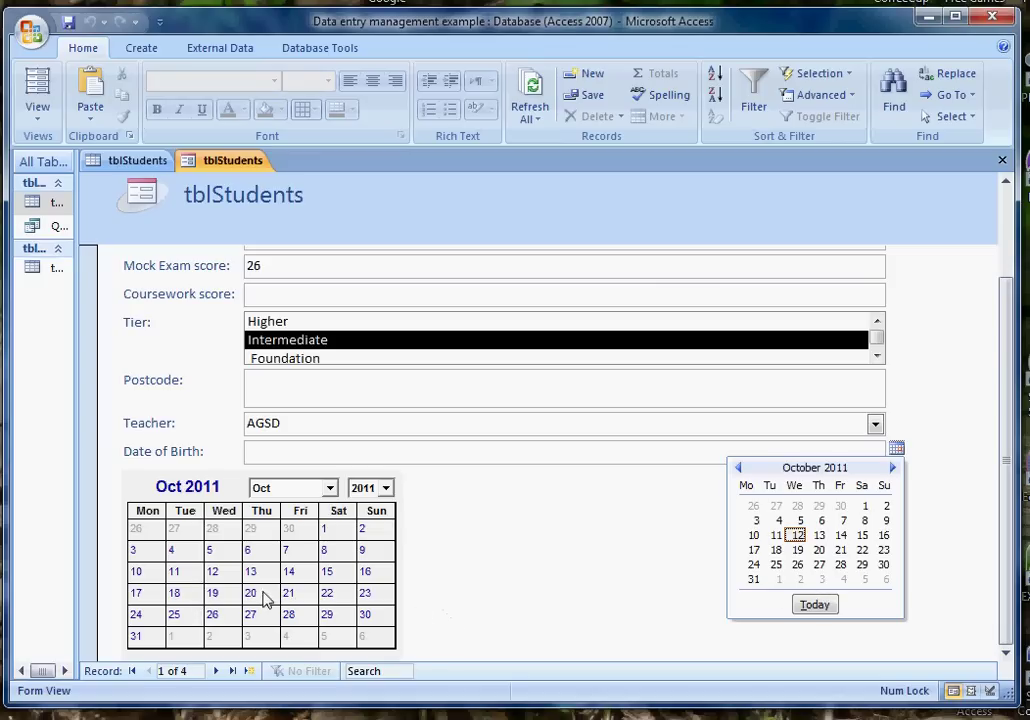
pyautogui.click(385, 489)
# - Pick 11 May 1995 on the calendar control, choosing year 1995, month May, day 11
pyautogui.click(385, 489)
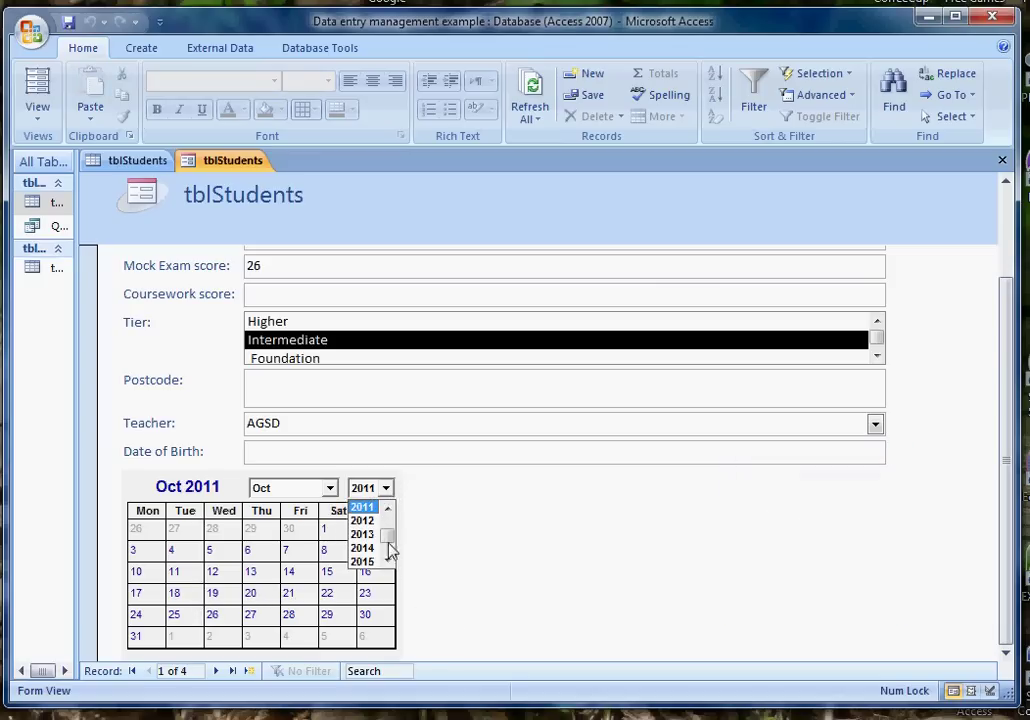
pyautogui.click(389, 560)
pyautogui.click(389, 560)
pyautogui.click(389, 556)
pyautogui.click(388, 511)
pyautogui.scroll(5, 388, 512)
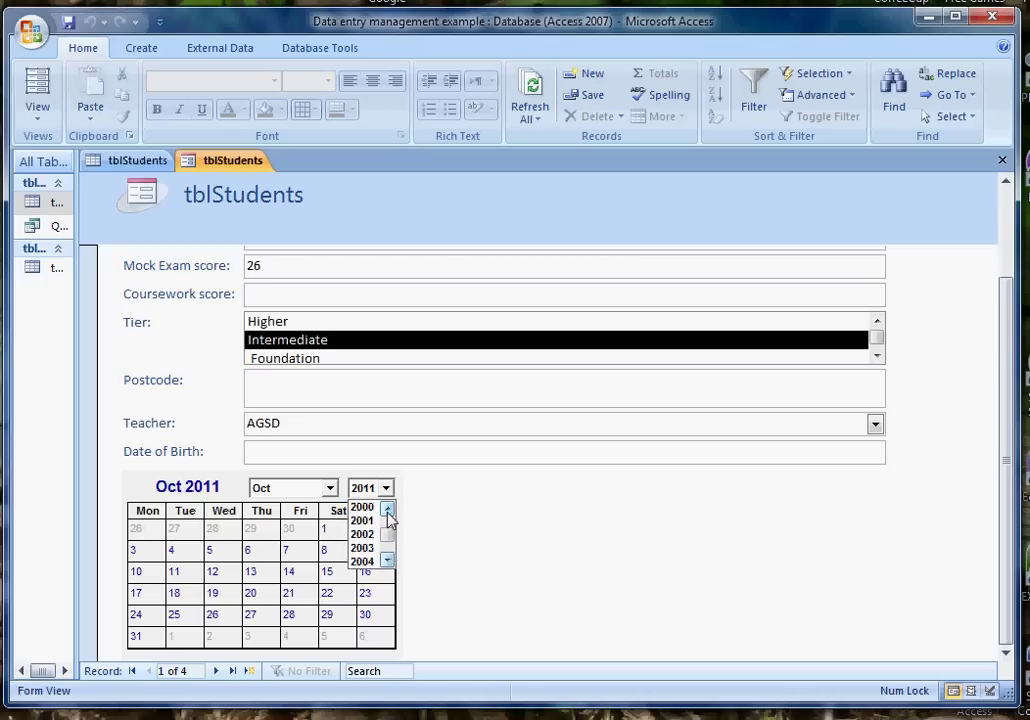
pyautogui.click(388, 511)
pyautogui.click(388, 511)
pyautogui.click(388, 511)
pyautogui.click(388, 511)
pyautogui.click(388, 511)
pyautogui.click(388, 511)
pyautogui.click(366, 522)
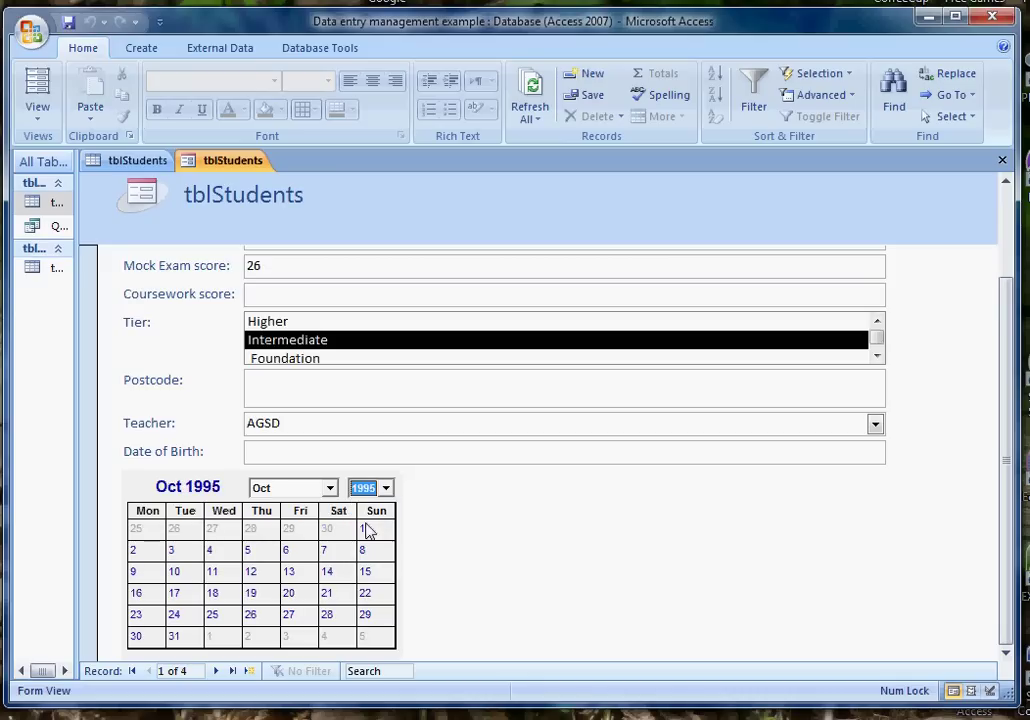
pyautogui.click(330, 488)
pyautogui.click(265, 562)
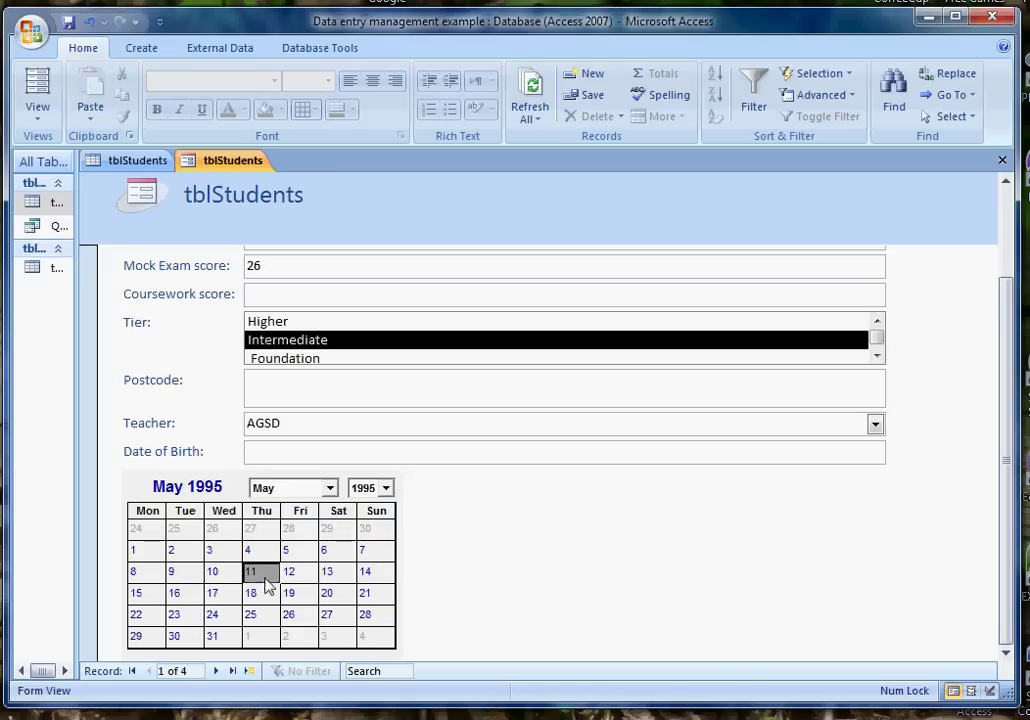
pyautogui.click(296, 452)
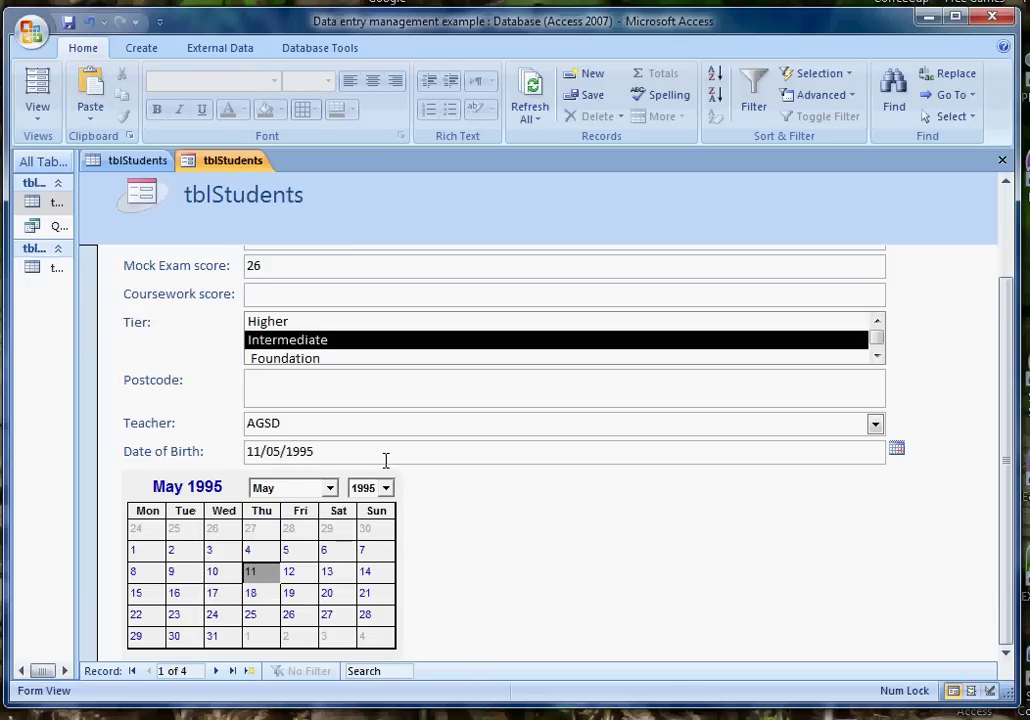
# - Move to record 2 and pick 17 August on the calendar
pyautogui.click(216, 672)
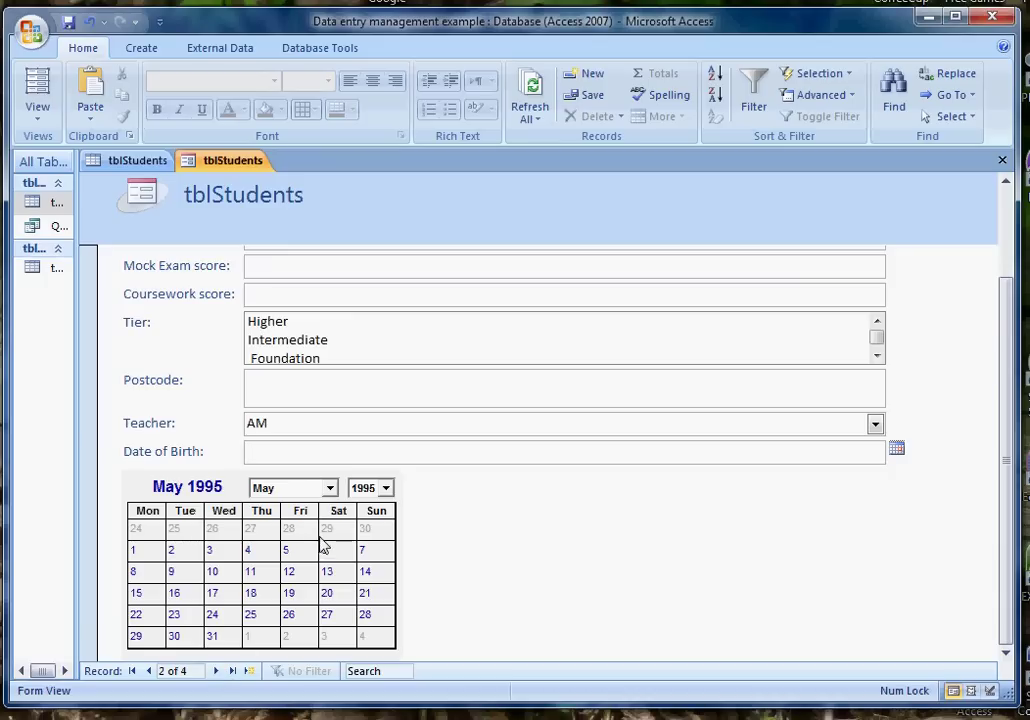
pyautogui.click(331, 488)
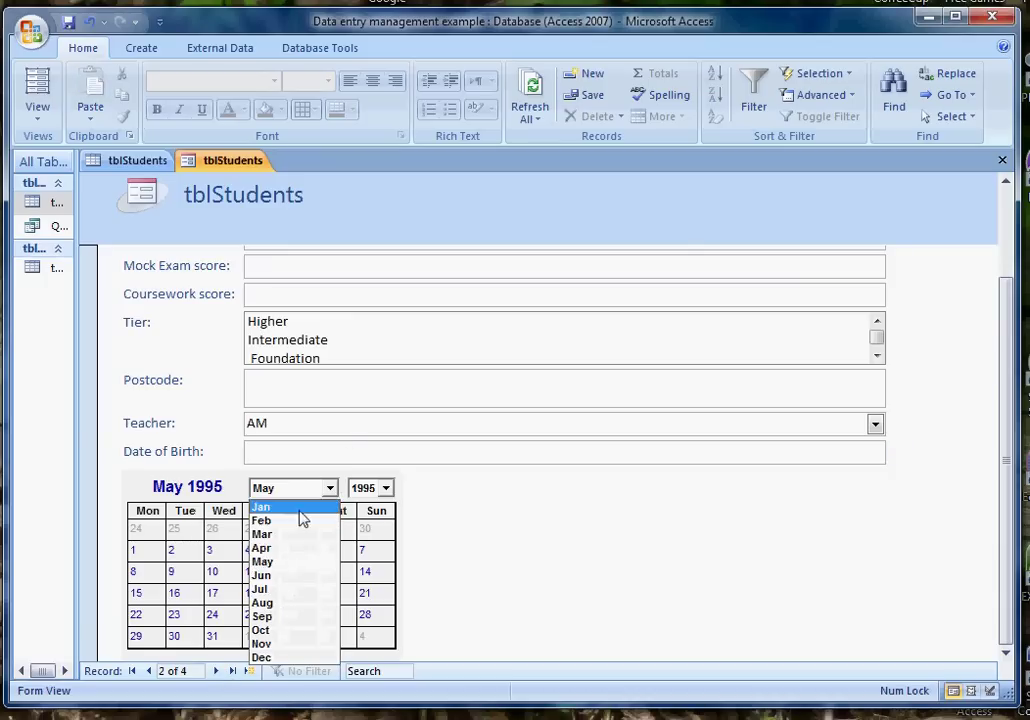
pyautogui.click(300, 604)
pyautogui.click(255, 575)
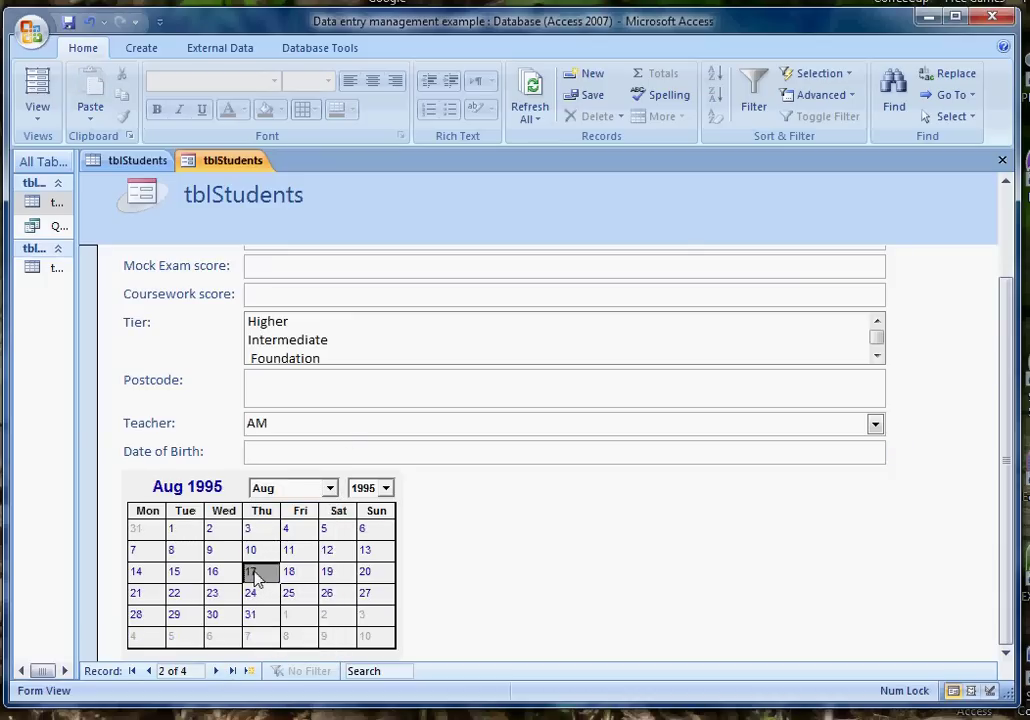
# - Step through the records to check saved dates, ending in record 3's empty Date of Birth field
pyautogui.click(216, 671)
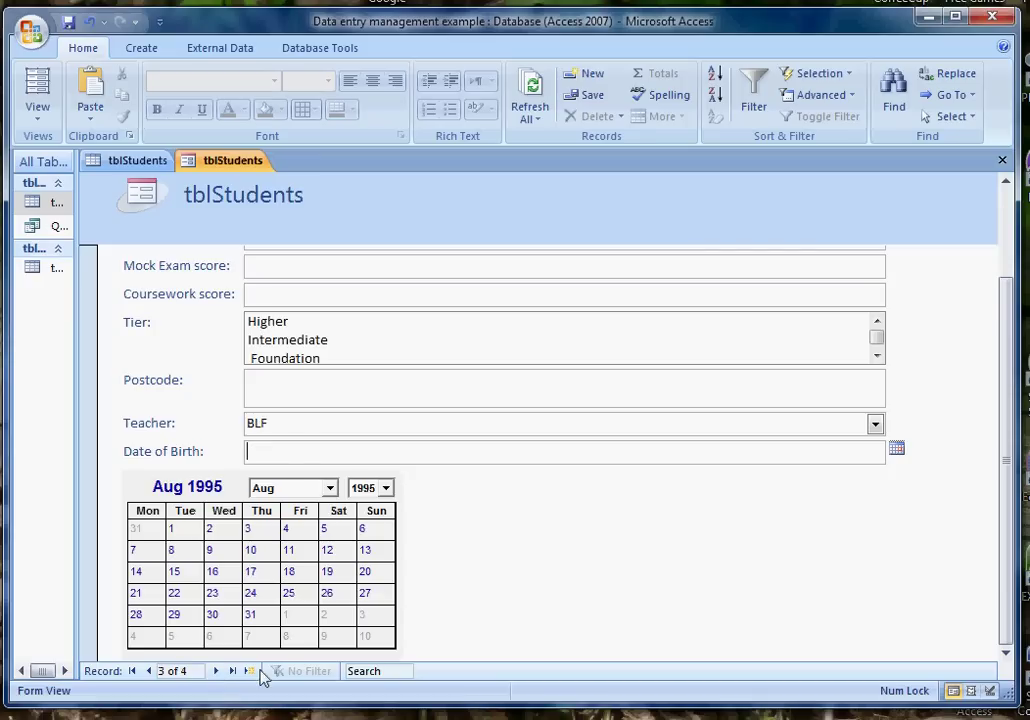
pyautogui.click(149, 671)
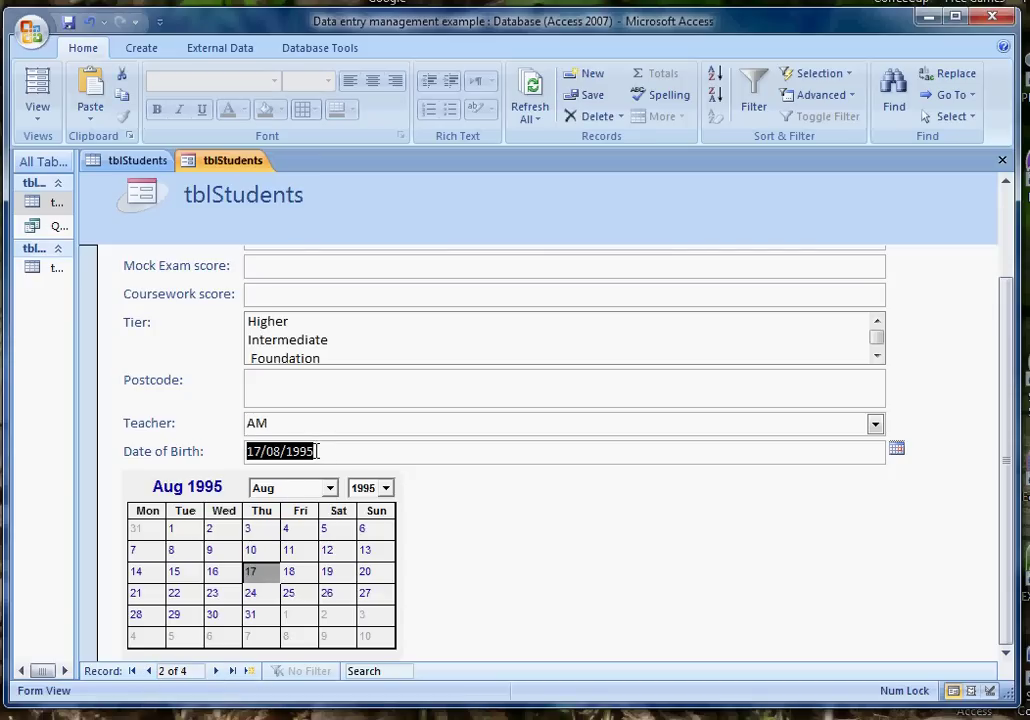
pyautogui.click(149, 671)
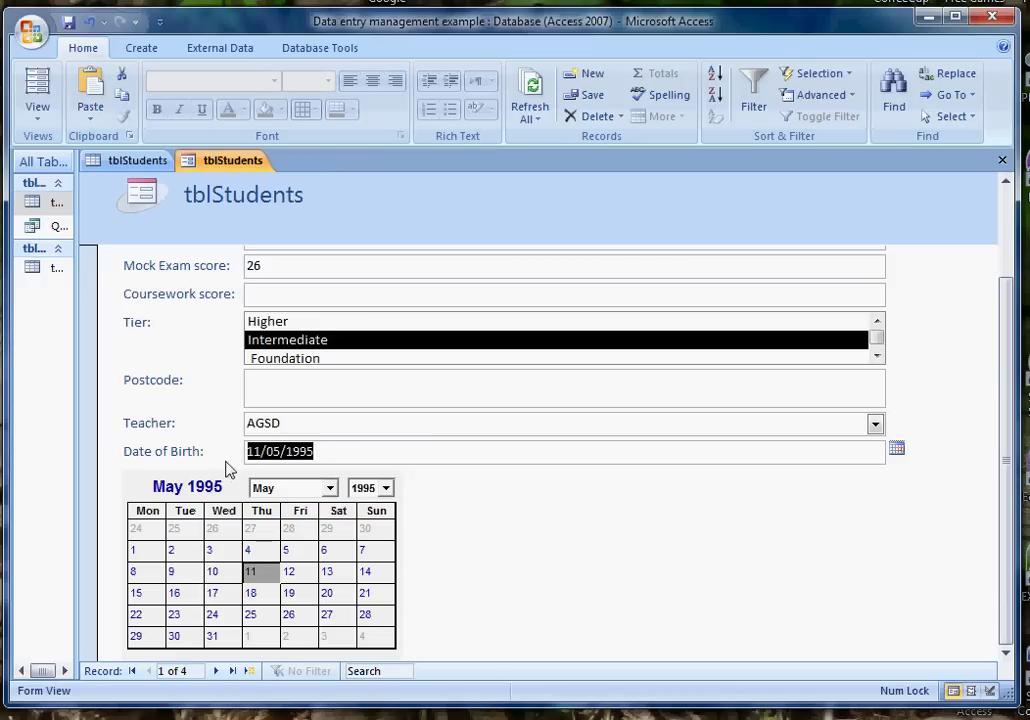
pyautogui.click(215, 671)
pyautogui.click(215, 671)
pyautogui.click(340, 459)
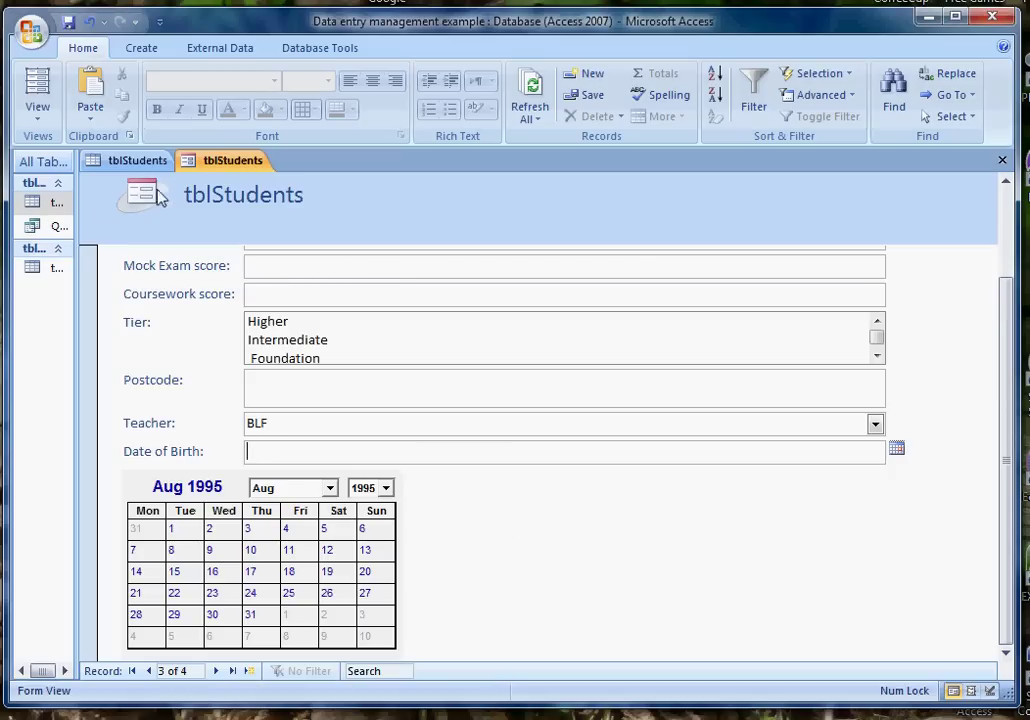
# - Return to Design View and review Calendar Control 12.0 in the ActiveX list, cancelling without inserting
pyautogui.click(37, 118)
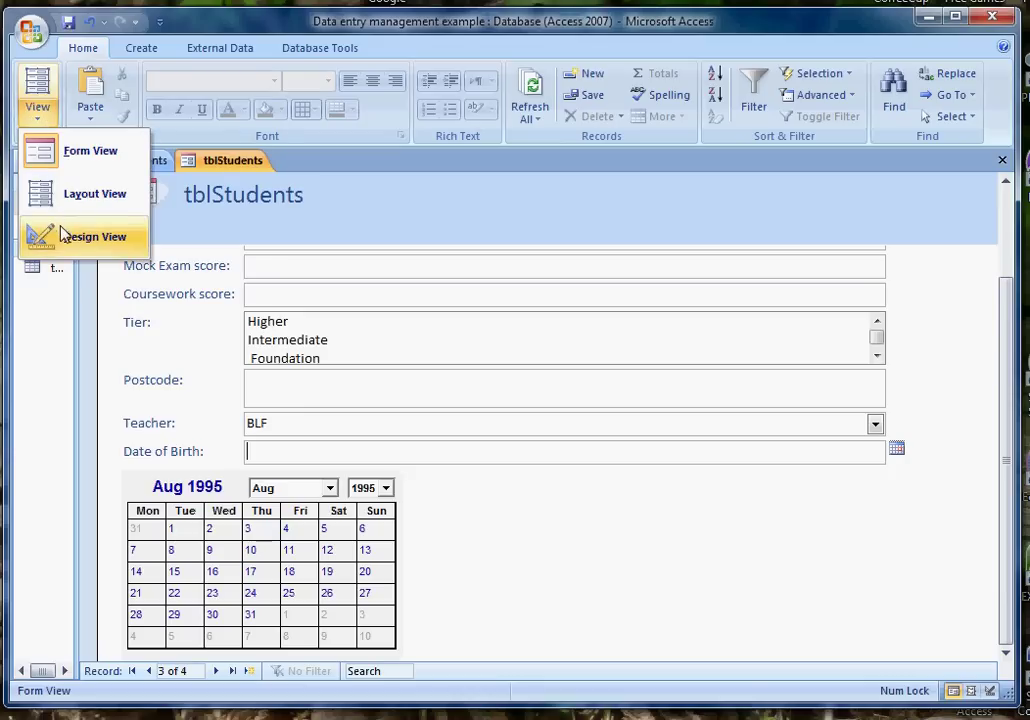
pyautogui.click(66, 236)
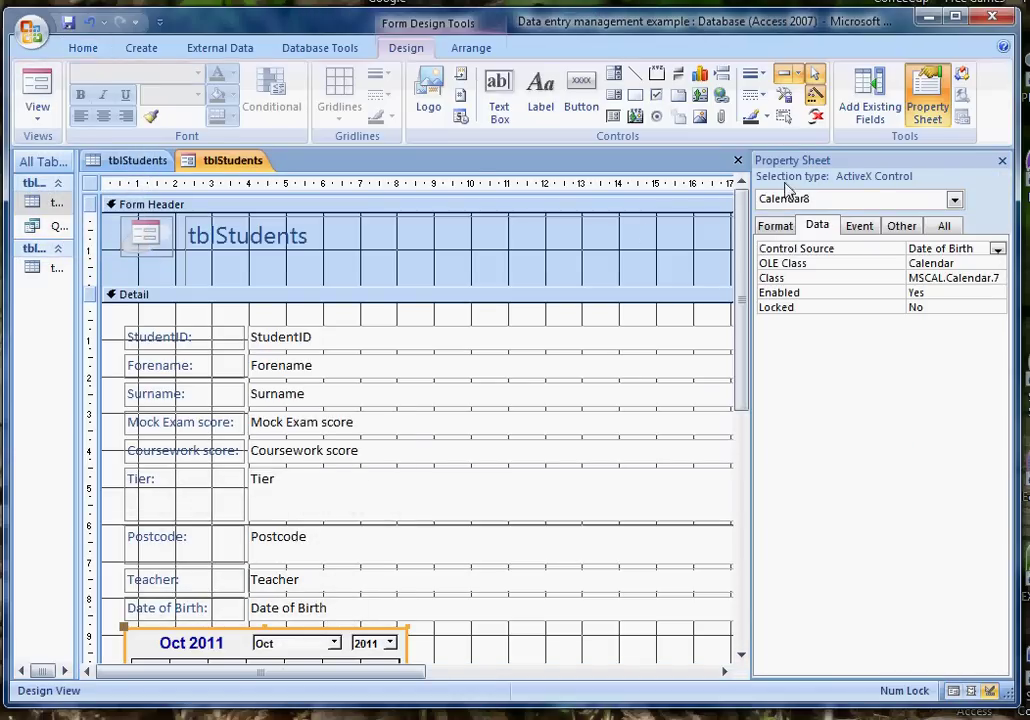
pyautogui.click(816, 120)
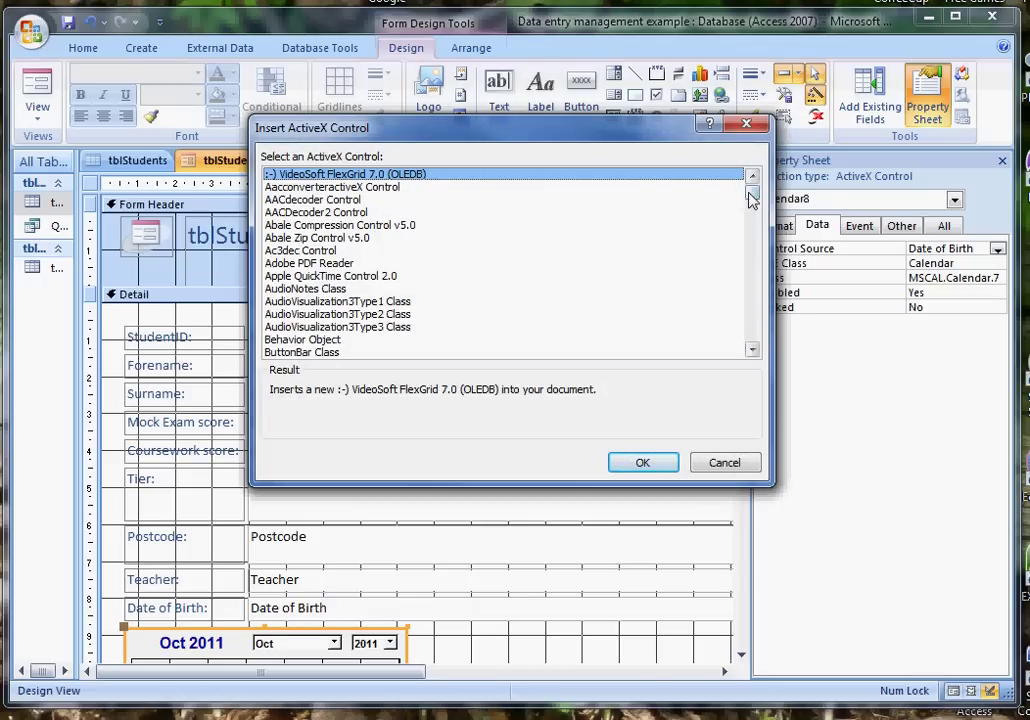
pyautogui.moveTo(750, 196)
pyautogui.mouseDown()
pyautogui.moveTo(752, 346)
pyautogui.moveTo(745, 193)
pyautogui.mouseUp()
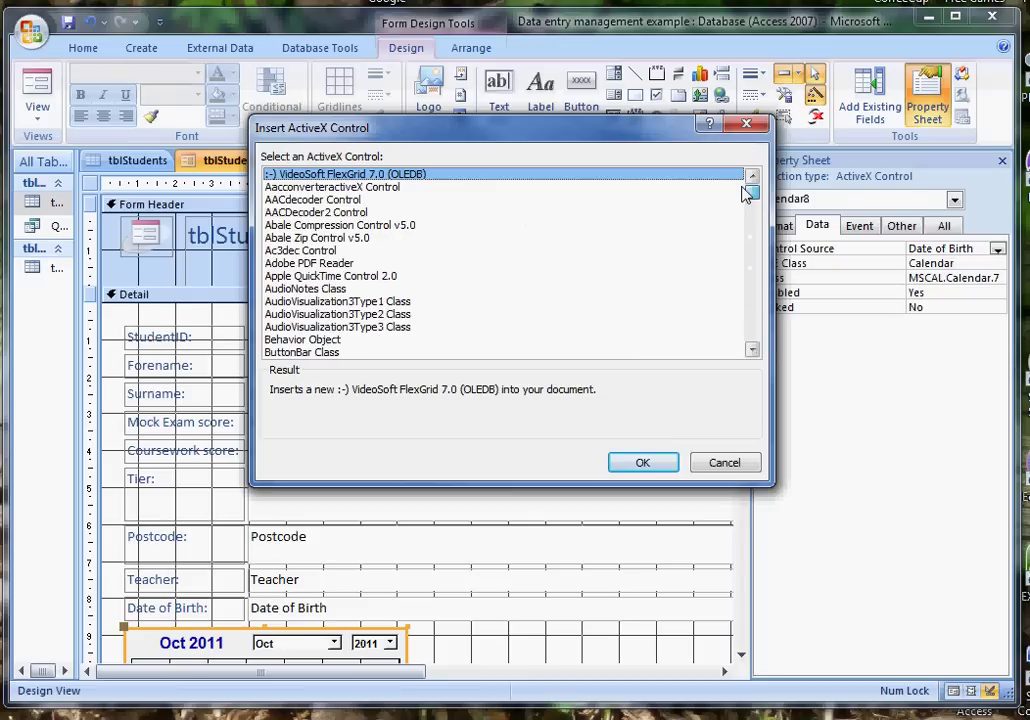
pyautogui.click(752, 350)
pyautogui.click(752, 350)
pyautogui.click(752, 350)
pyautogui.click(752, 350)
pyautogui.click(340, 314)
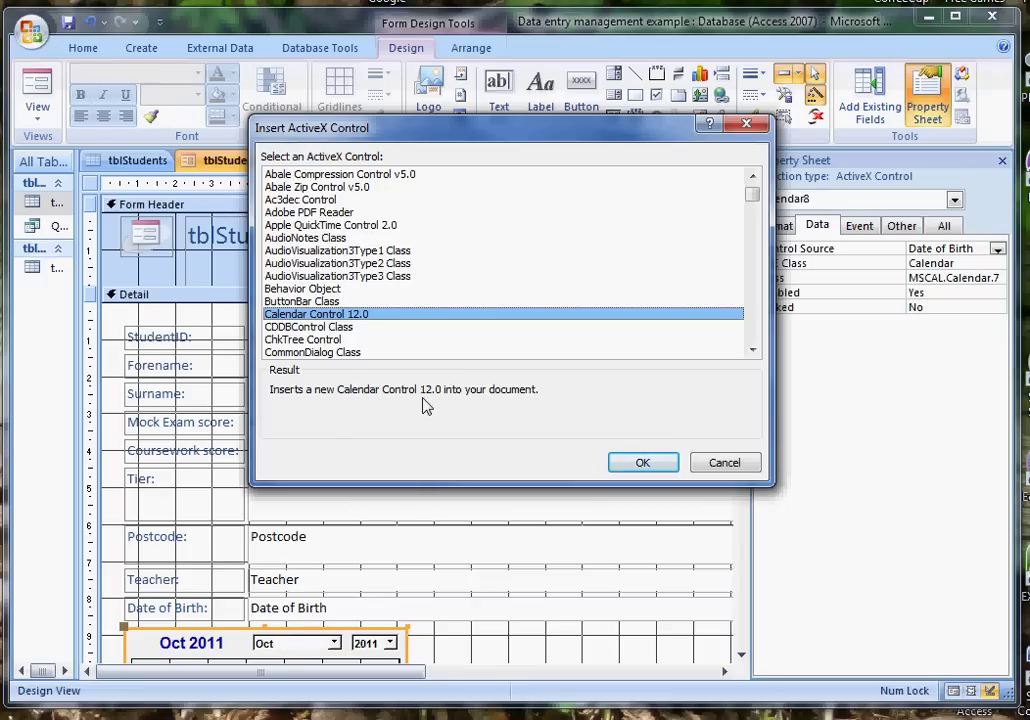
pyautogui.click(724, 468)
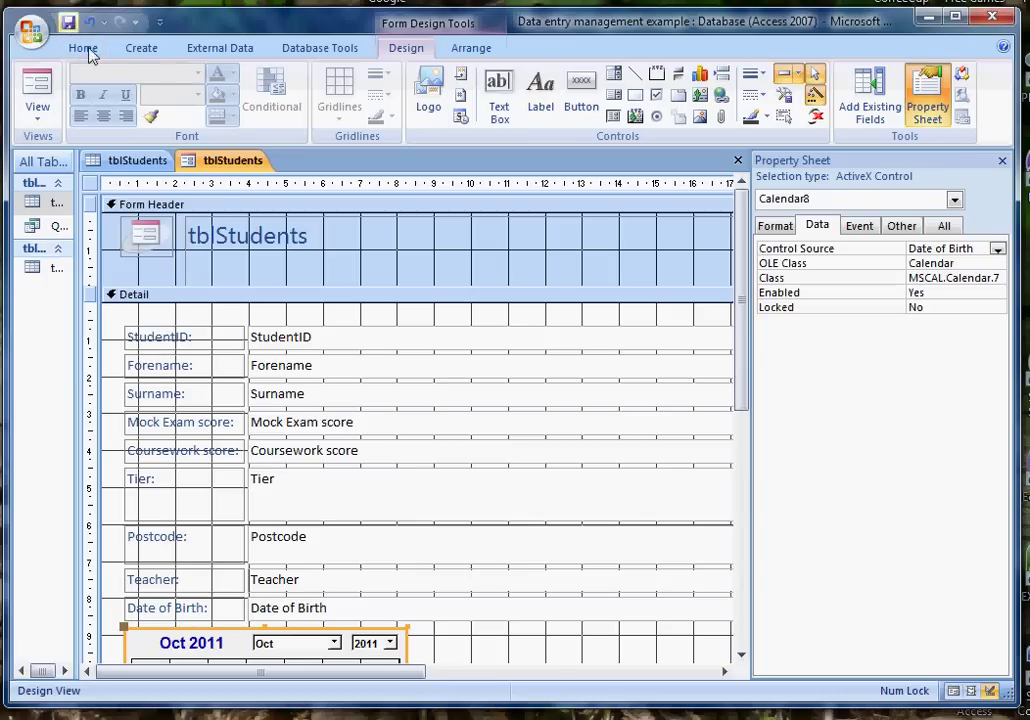
# - Save the form under the name frmStudentEntry
pyautogui.rightClick(228, 167)
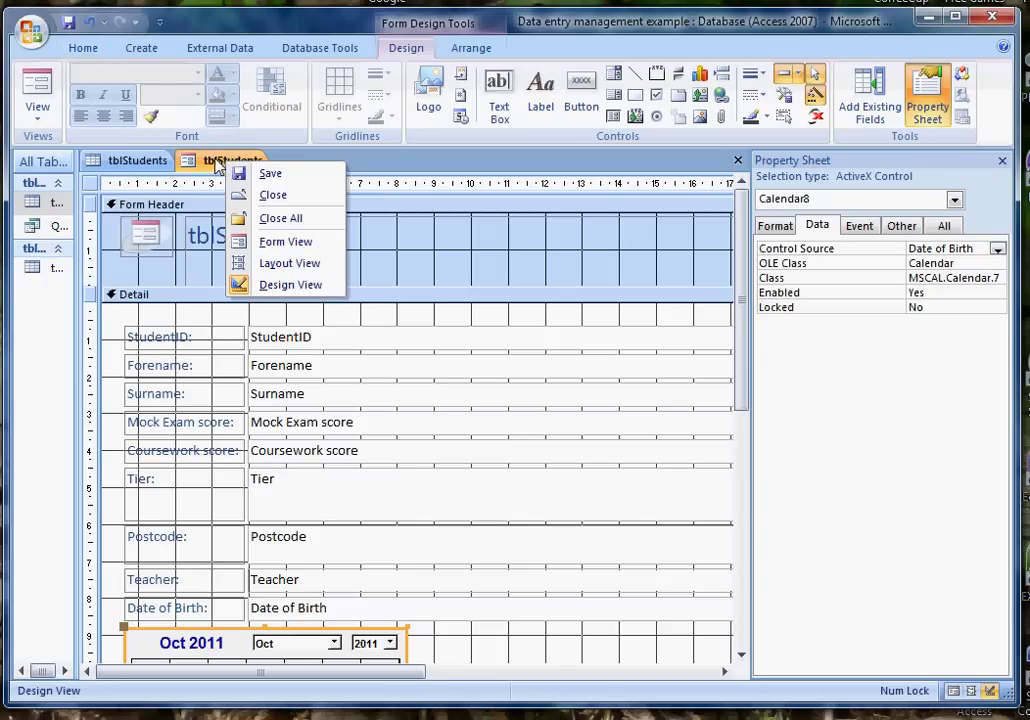
pyautogui.click(272, 175)
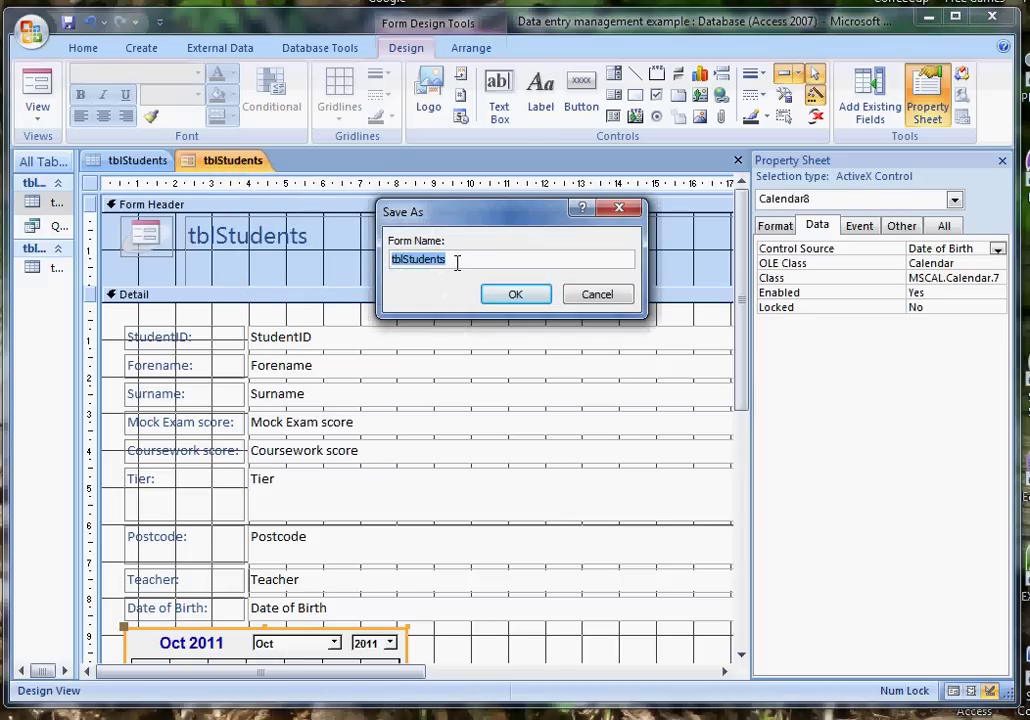
pyautogui.write('frm')
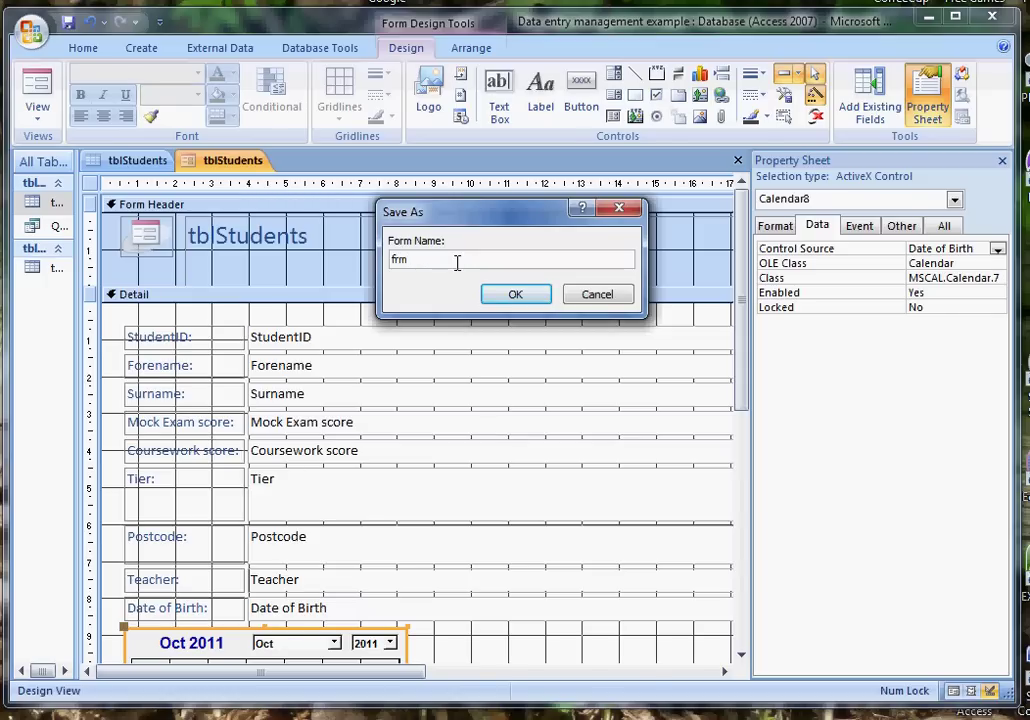
pyautogui.write('Studen')
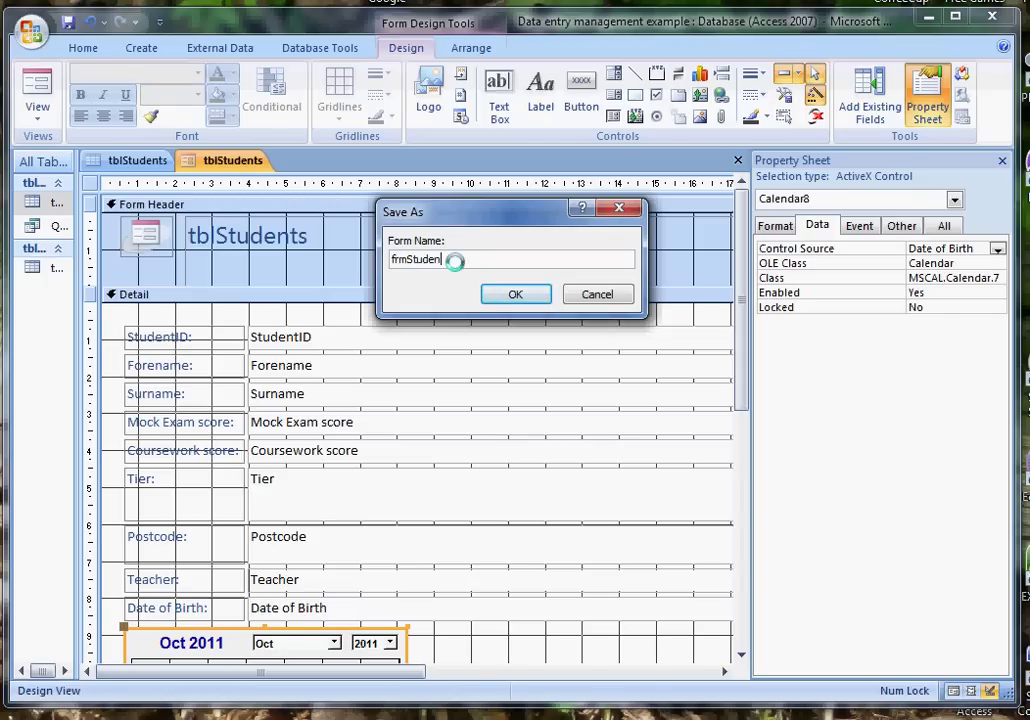
pyautogui.write('tEntry')
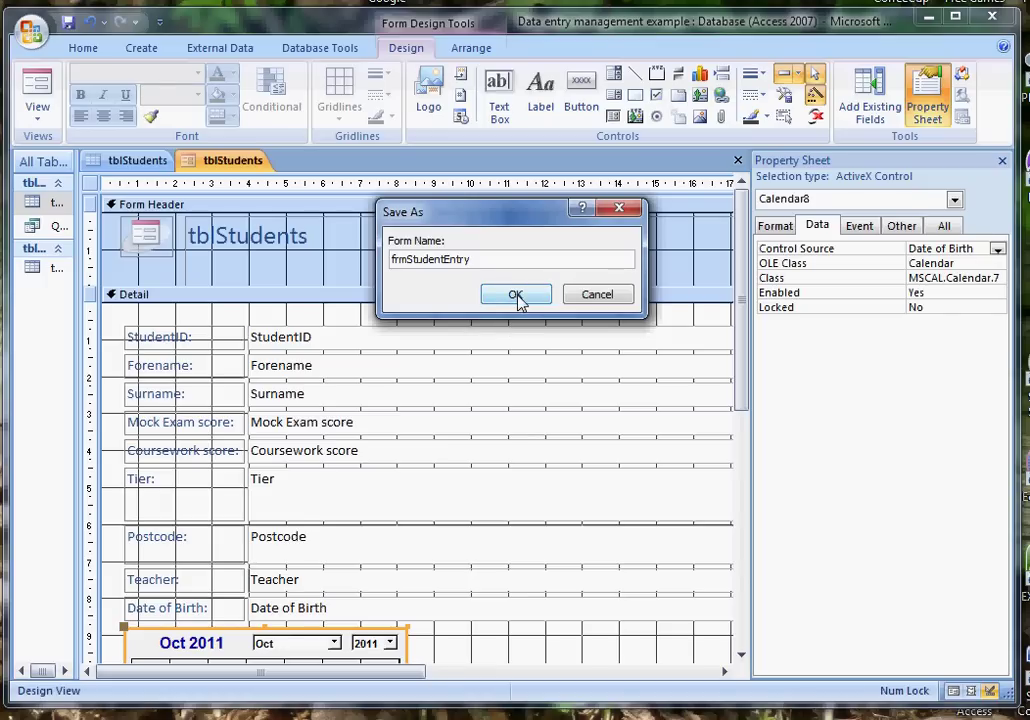
pyautogui.click(516, 296)
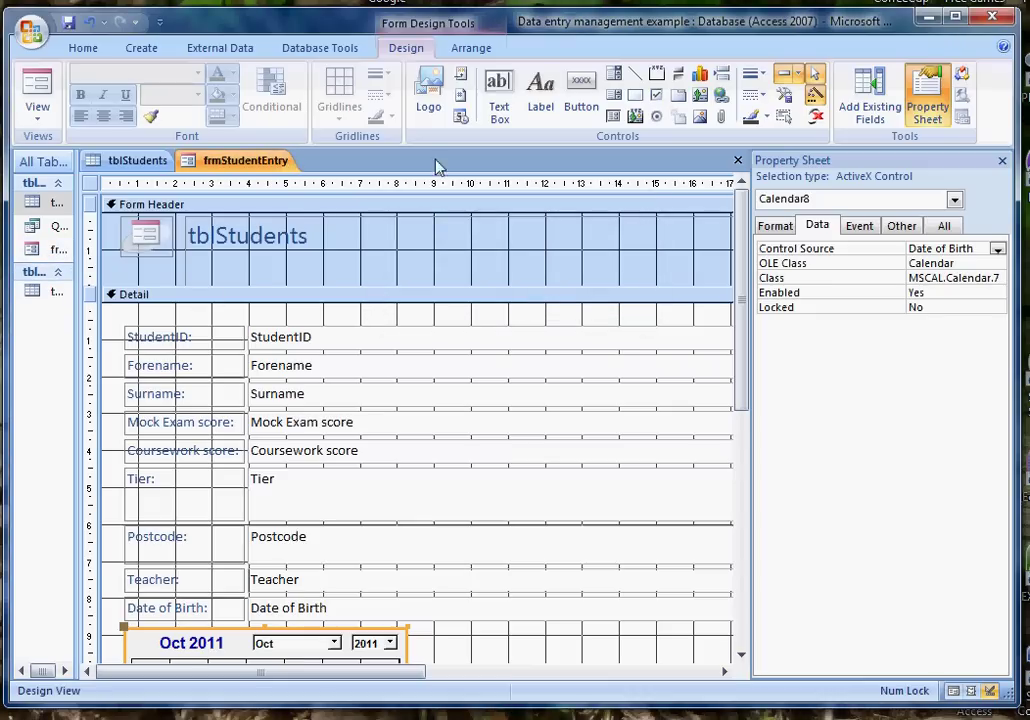
pyautogui.click(738, 160)
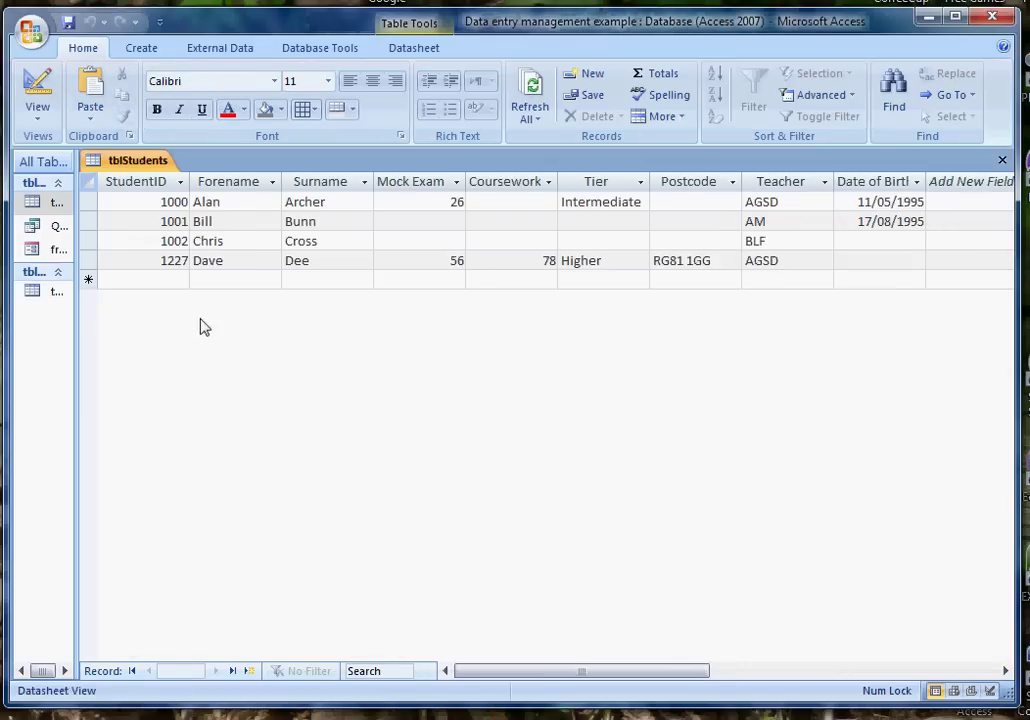